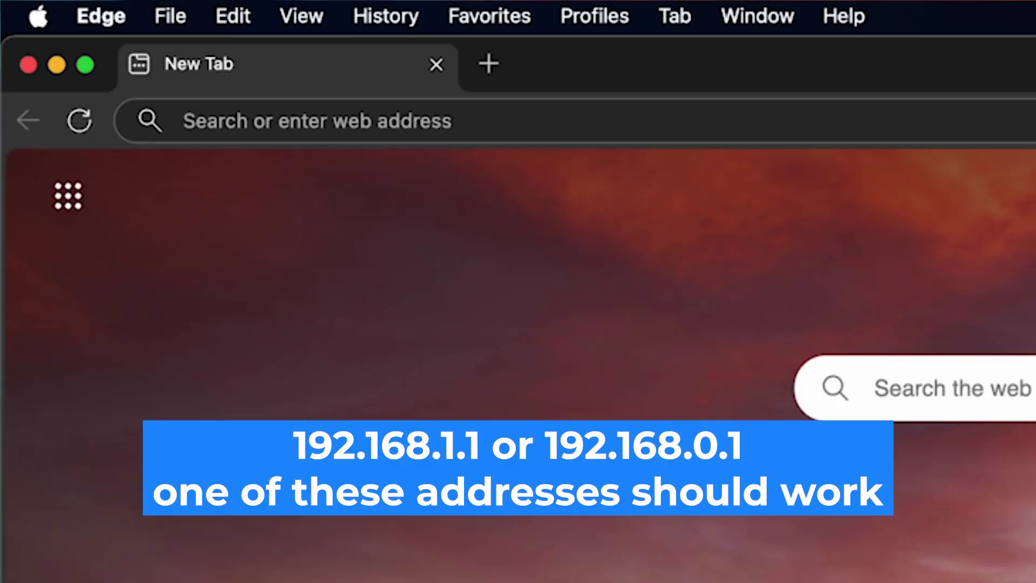
# Load the router's address 192.168.1.1 in Edge.
pyautogui.click(184, 121)
pyautogui.write('19')
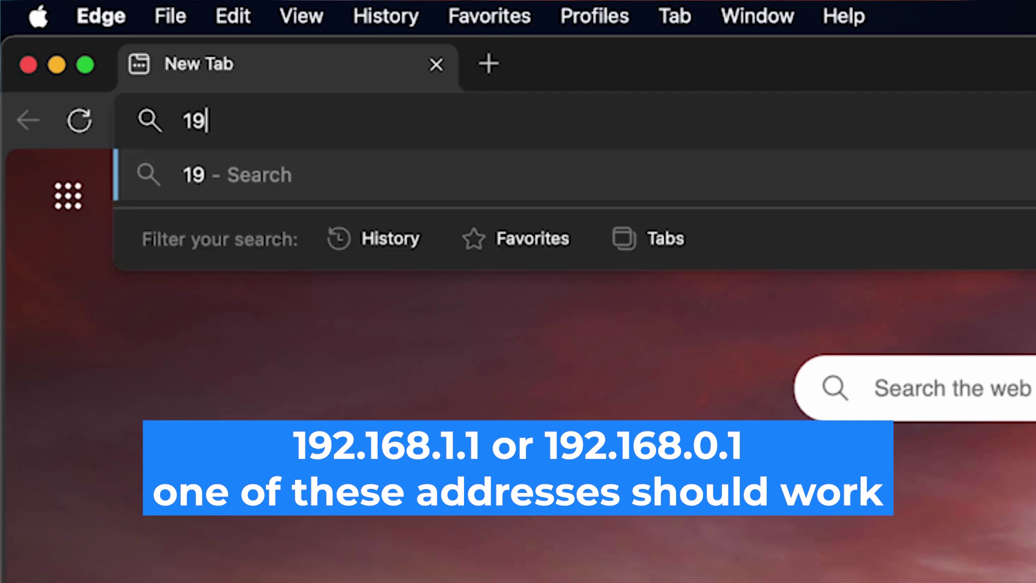
pyautogui.write('2.168.1')
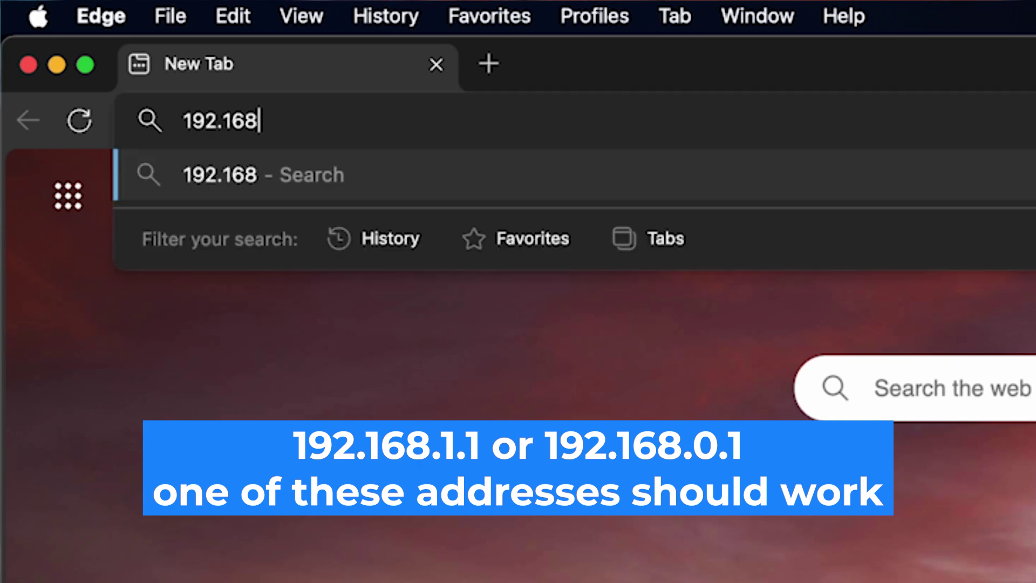
pyautogui.write('.1')
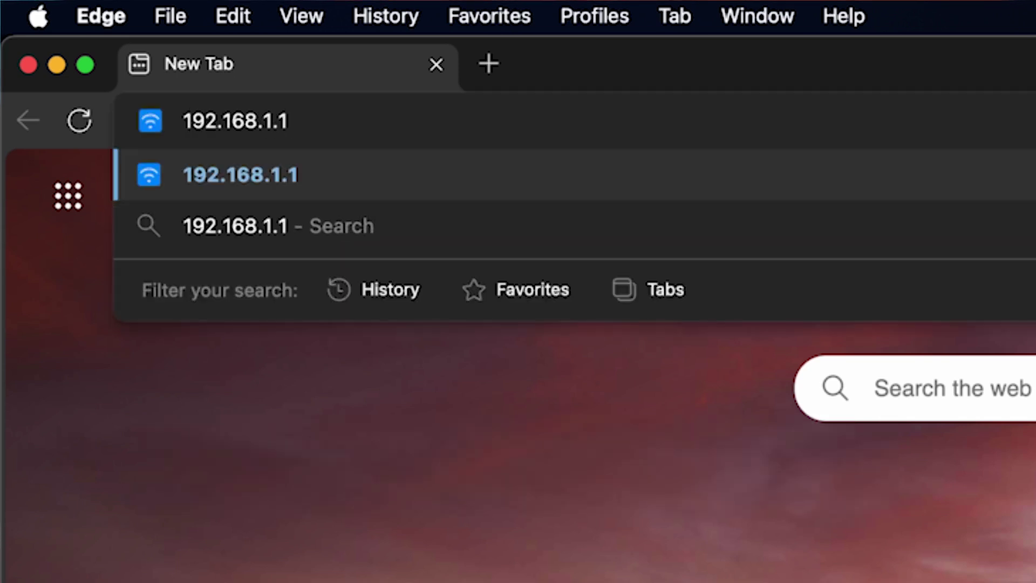
pyautogui.press('Return')
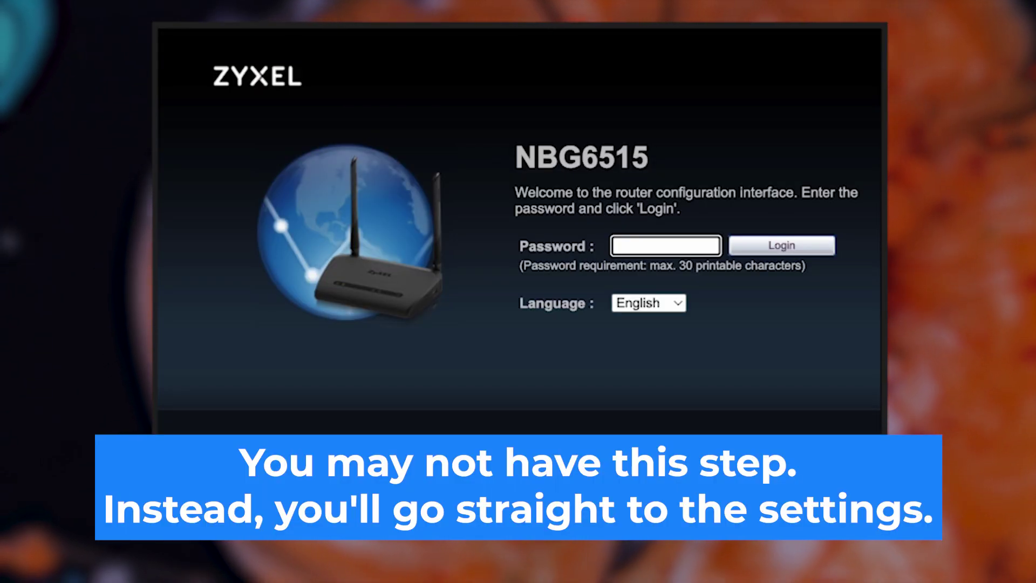
# Keep English as the interface language and enter the default admin password, toggling its visibility to check it.
pyautogui.click(671, 307)
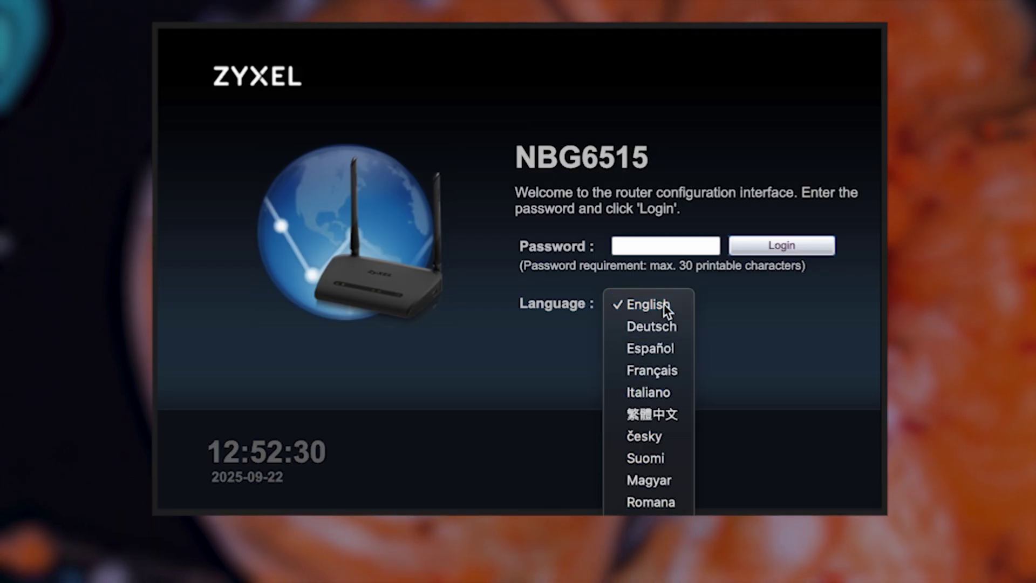
pyautogui.click(664, 303)
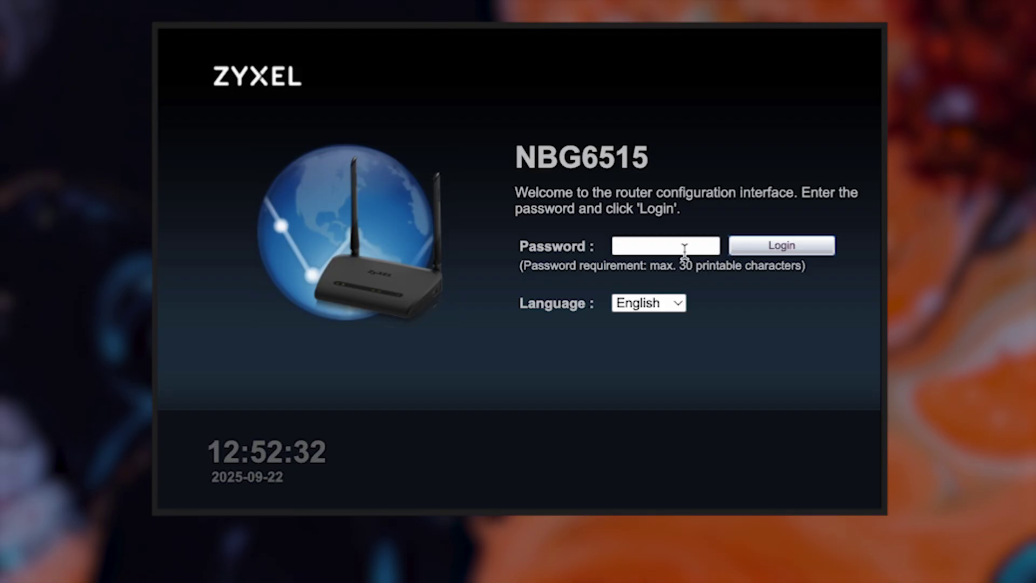
pyautogui.click(681, 246)
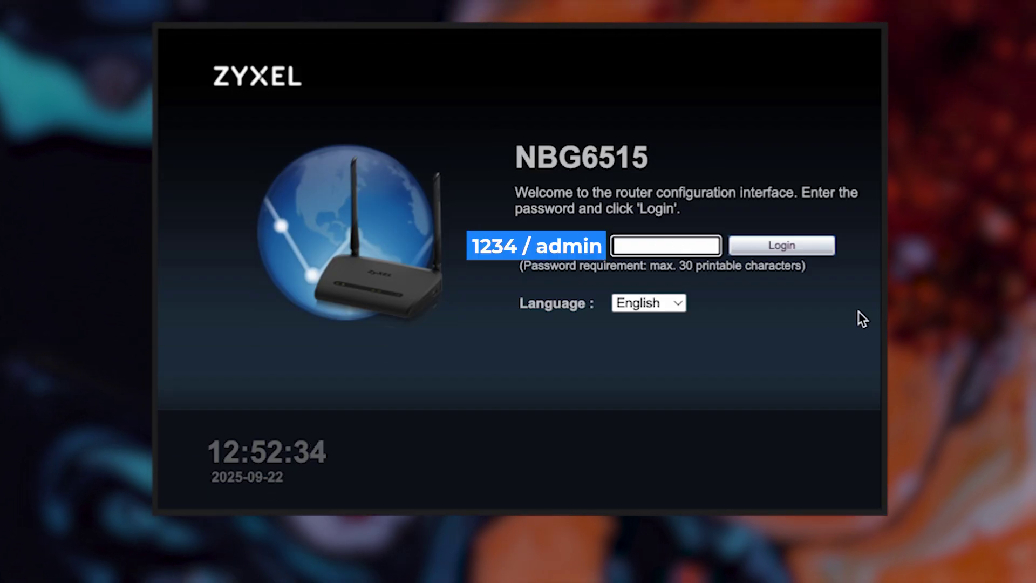
pyautogui.write('123')
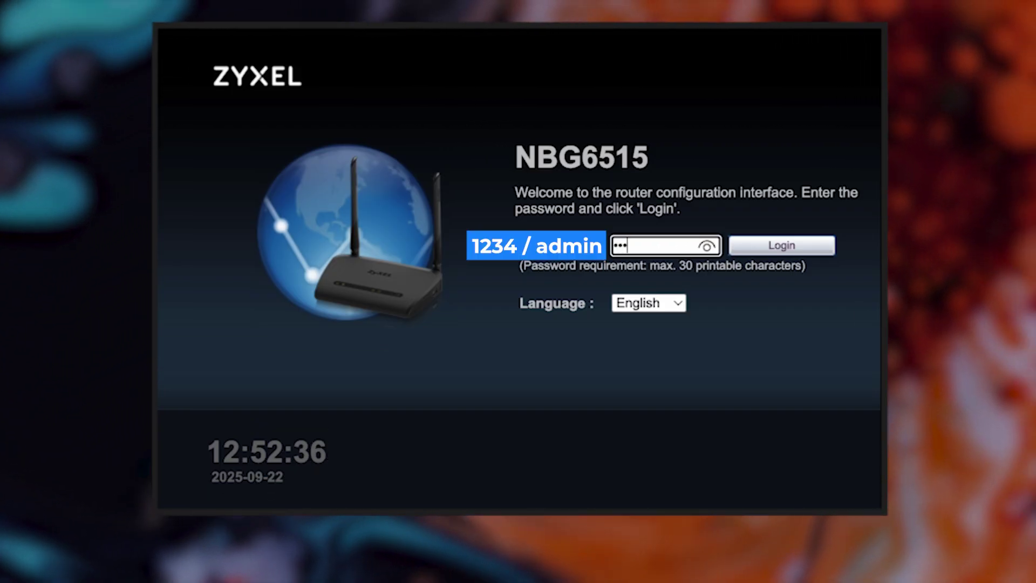
pyautogui.write('4')
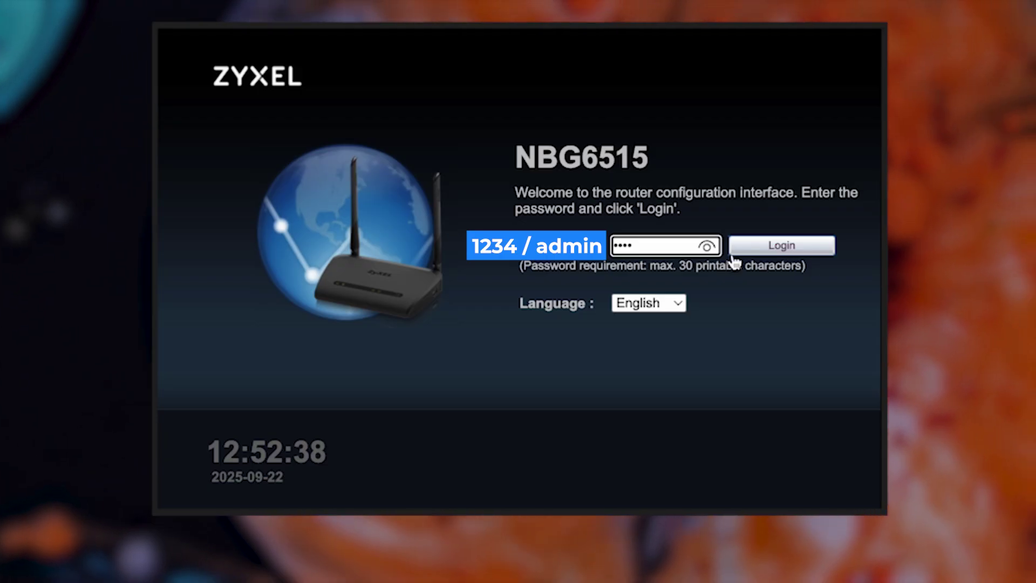
pyautogui.click(707, 246)
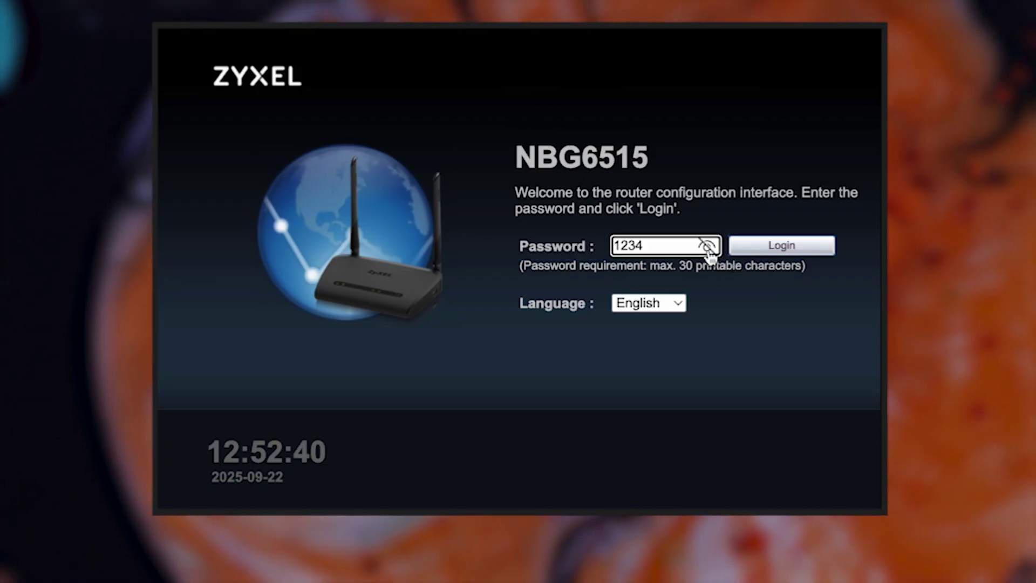
pyautogui.click(707, 247)
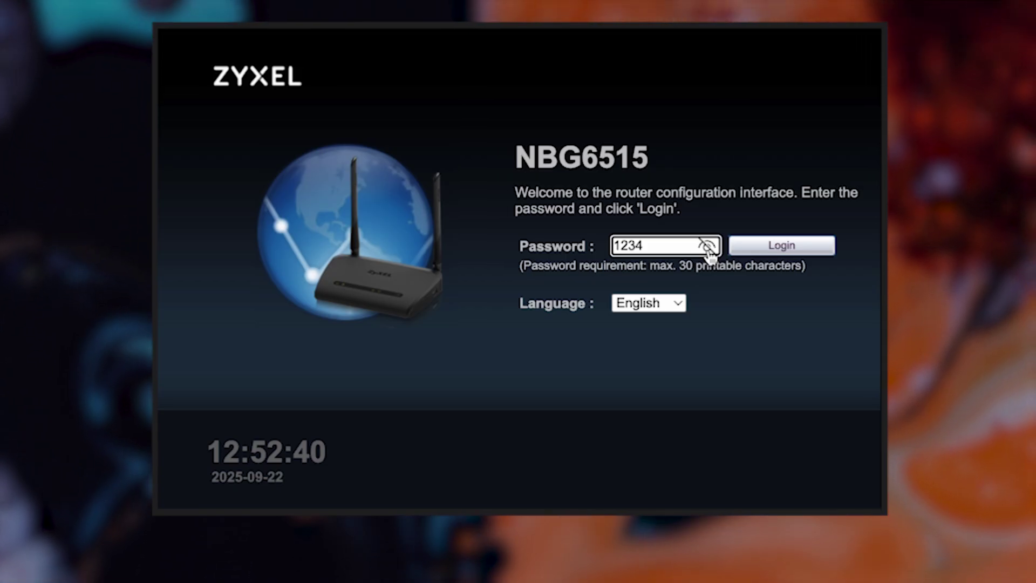
pyautogui.click(706, 248)
# Complete the default admin password, verify it with the eye icon, and log in.
pyautogui.click(767, 252)
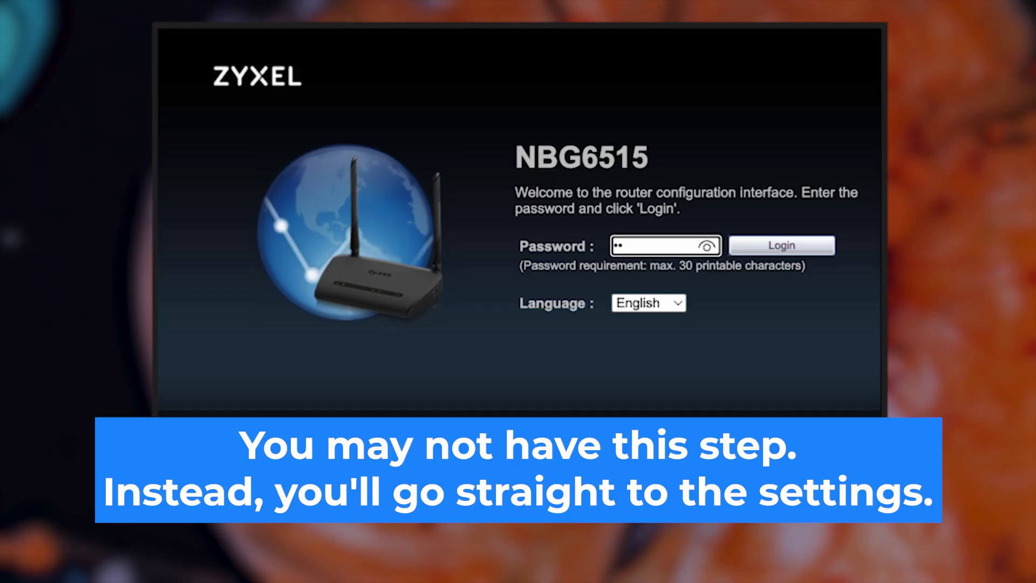
pyautogui.write('3')
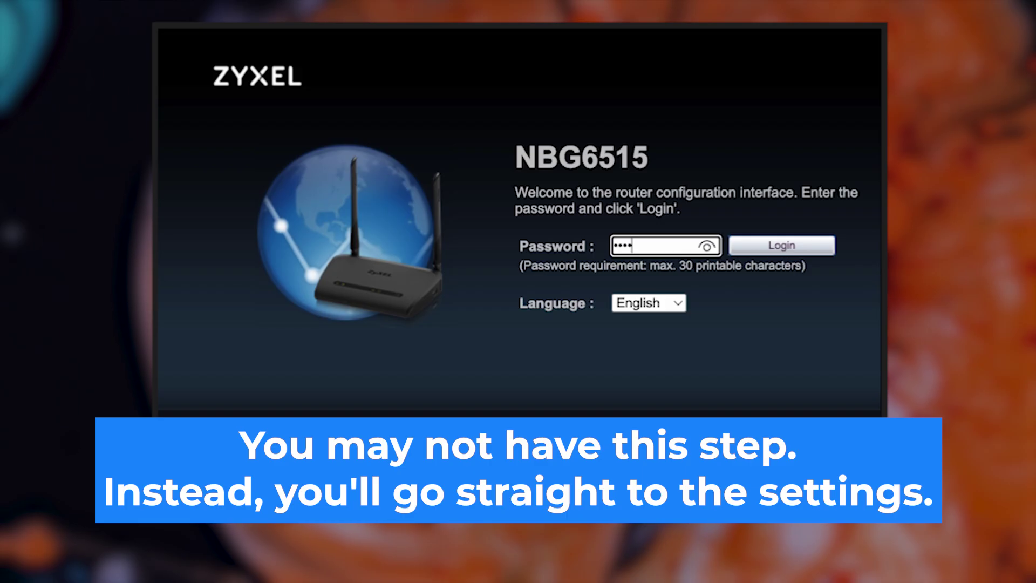
pyautogui.click(708, 249)
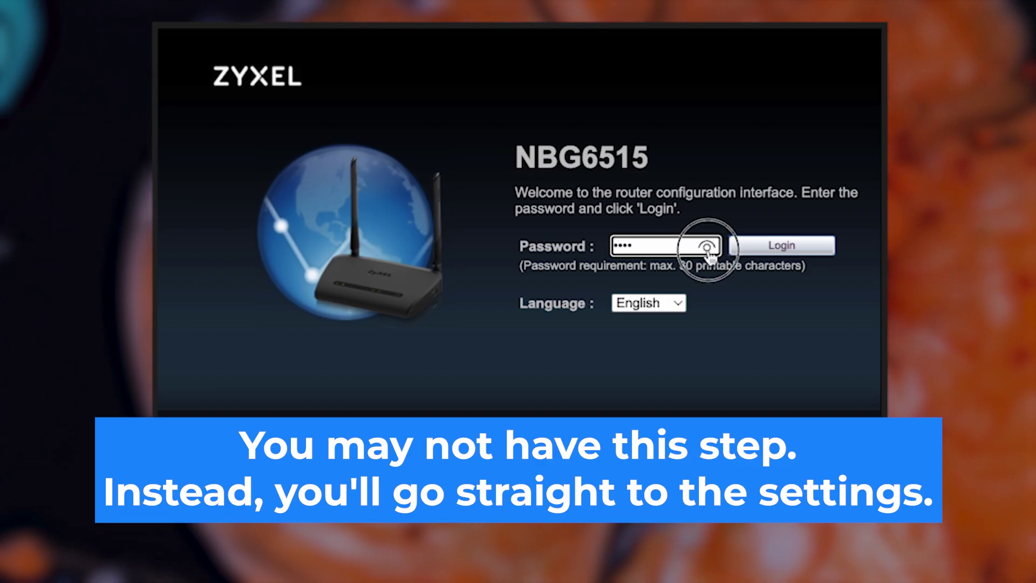
pyautogui.click(707, 249)
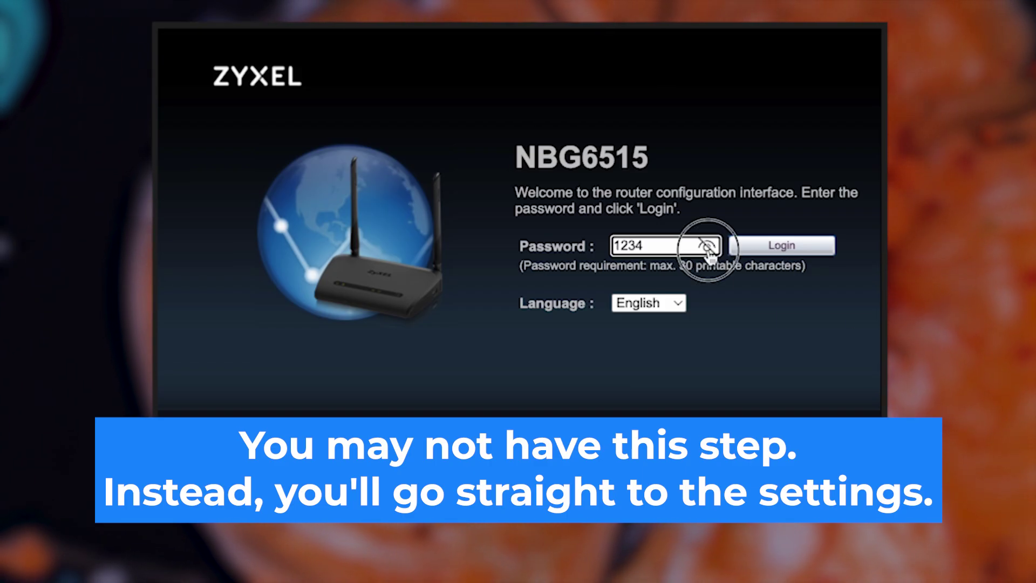
pyautogui.click(763, 245)
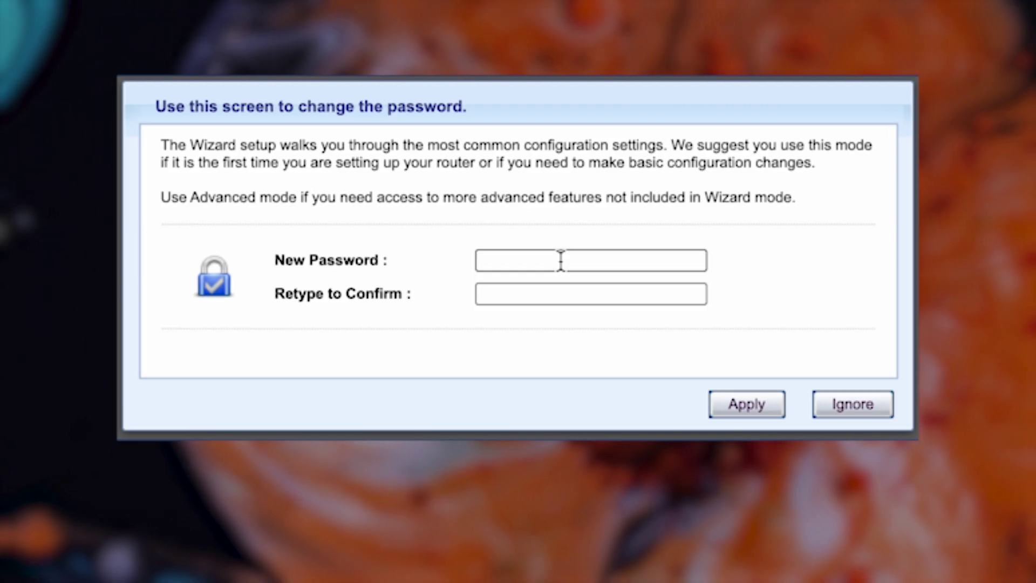
# Set a new admin password, confirm it in the retype field, and apply it.
pyautogui.click(560, 261)
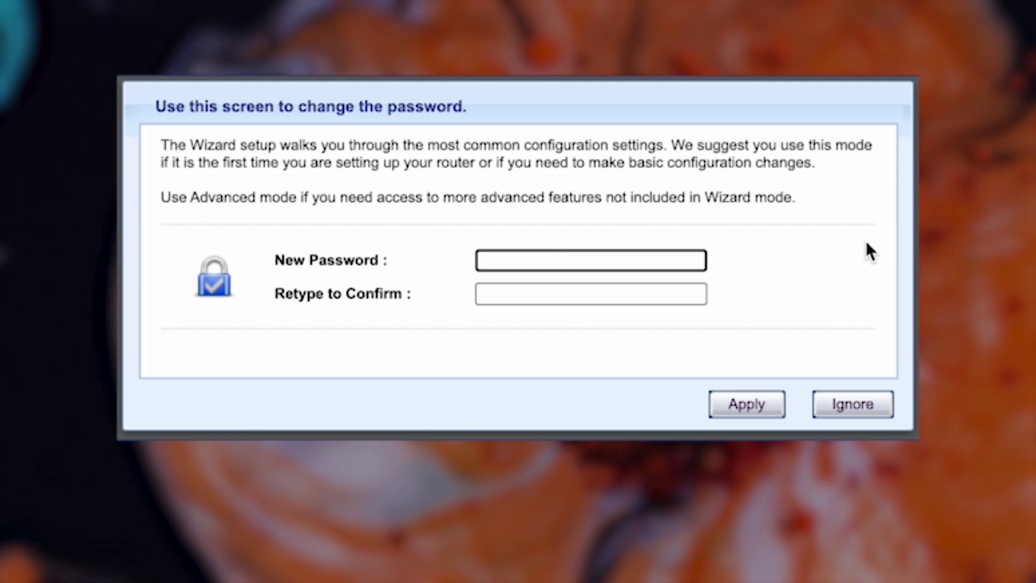
pyautogui.write('password12')
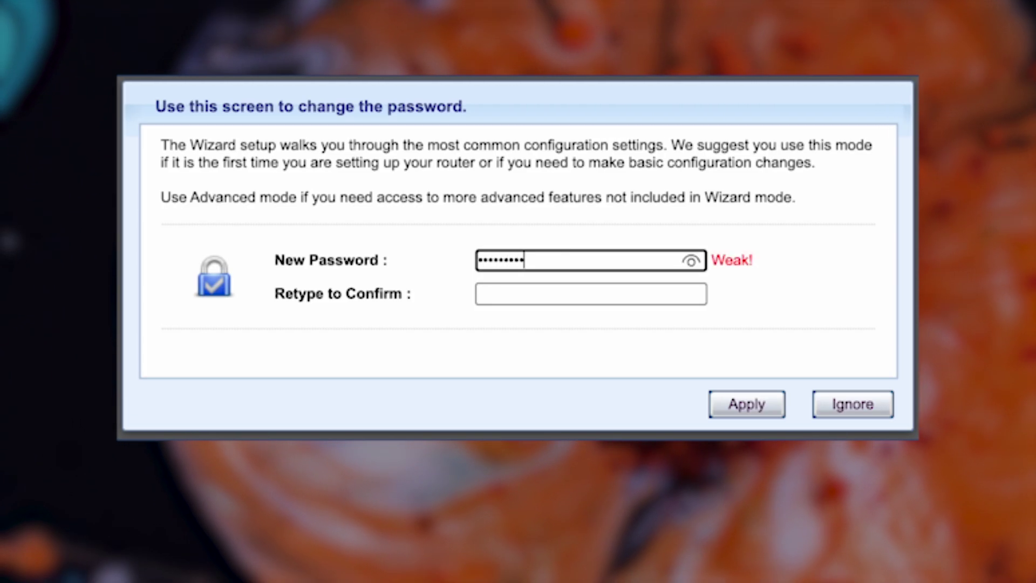
pyautogui.click(645, 294)
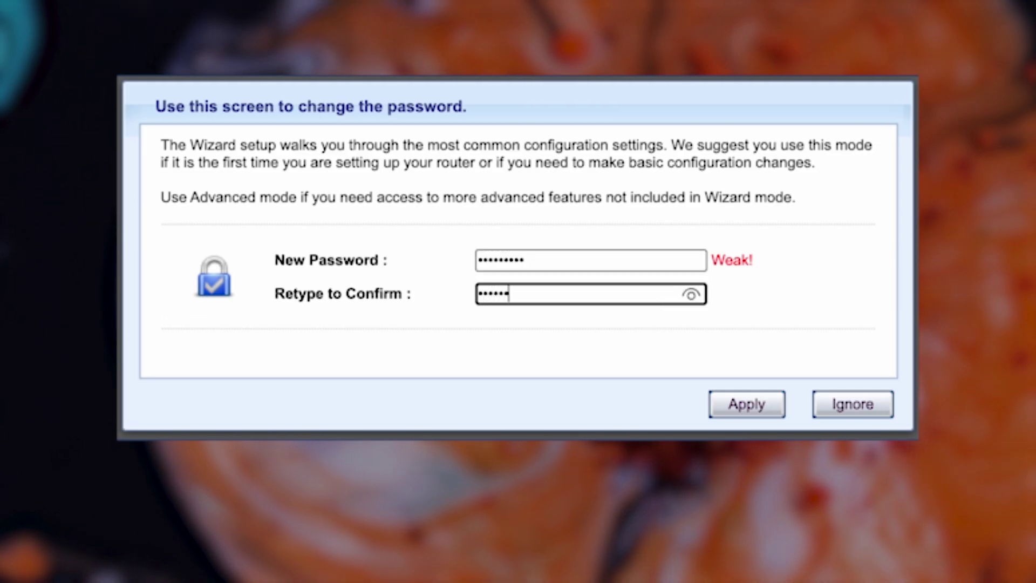
pyautogui.click(691, 294)
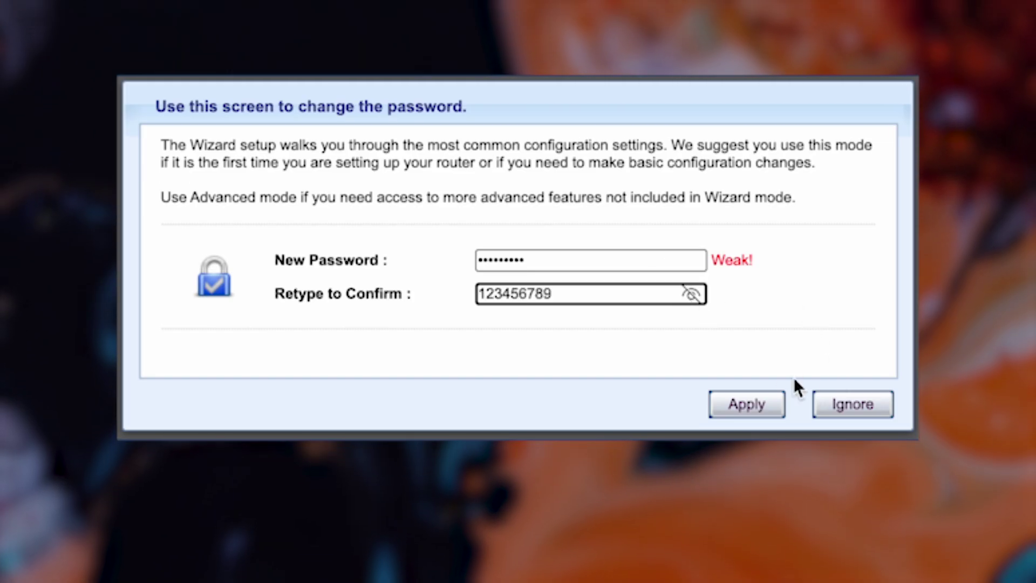
pyautogui.click(735, 408)
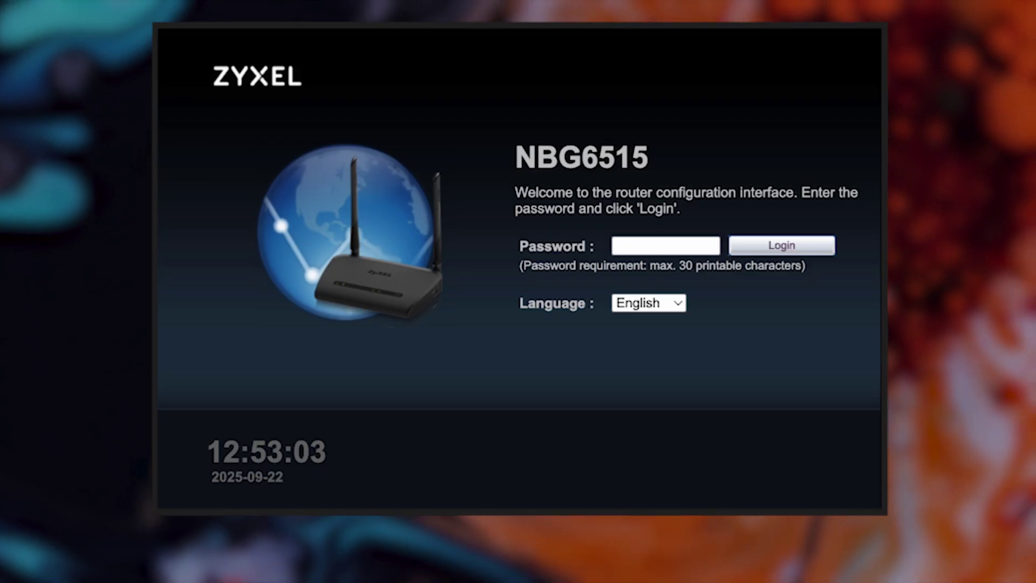
# Log back in to the router with the new admin password.
pyautogui.click(635, 242)
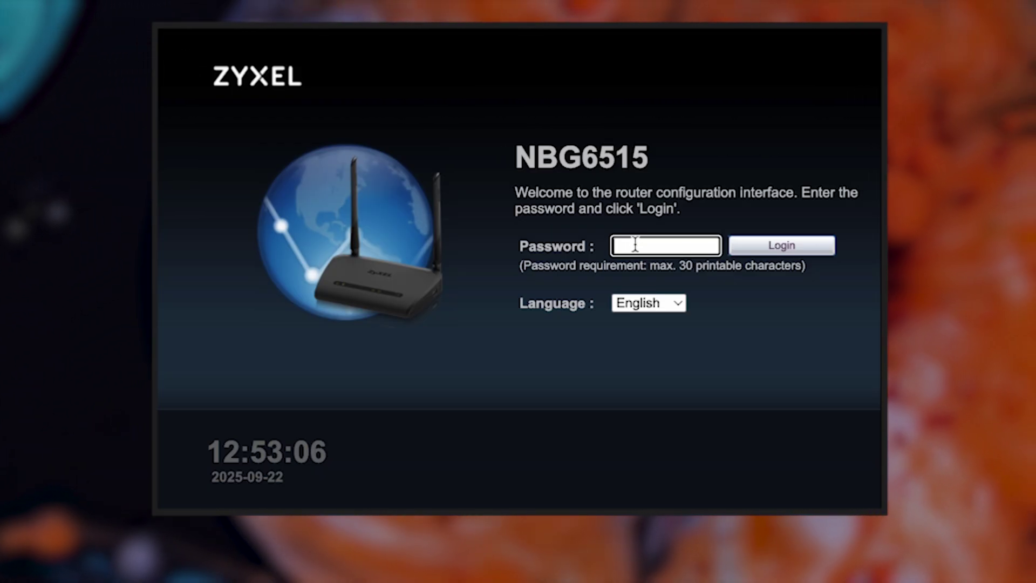
pyautogui.write('*********')
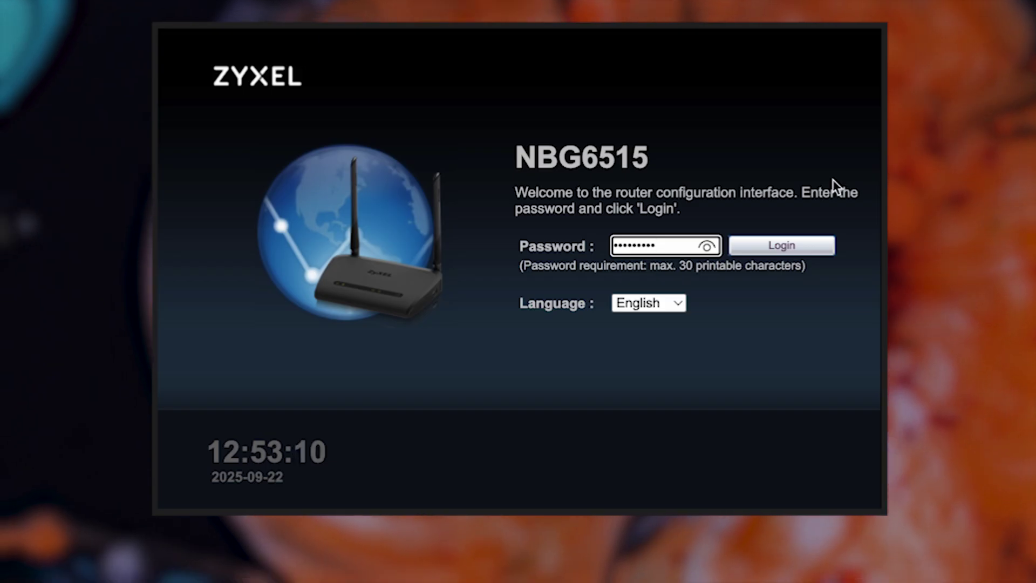
pyautogui.click(706, 247)
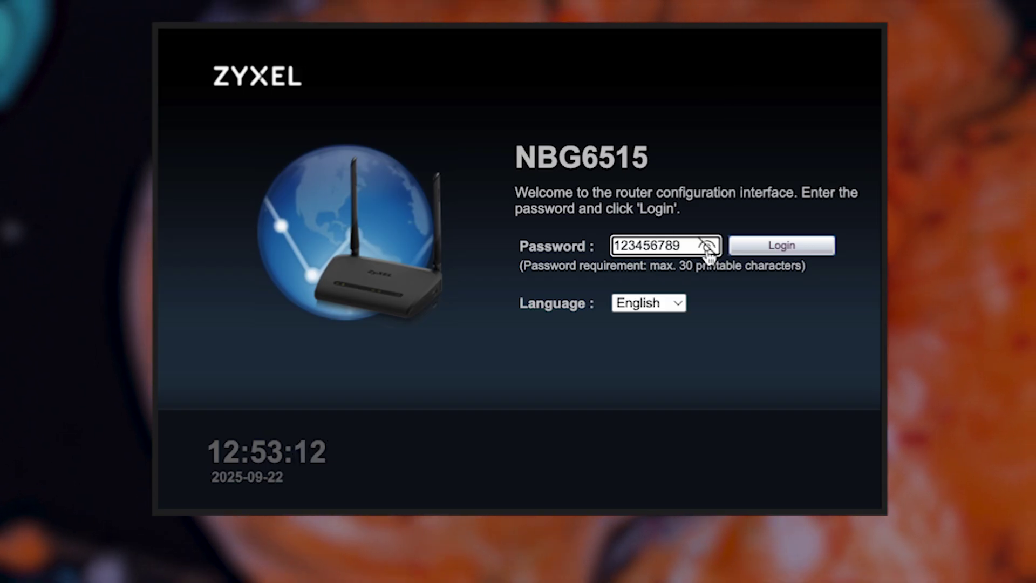
pyautogui.click(771, 249)
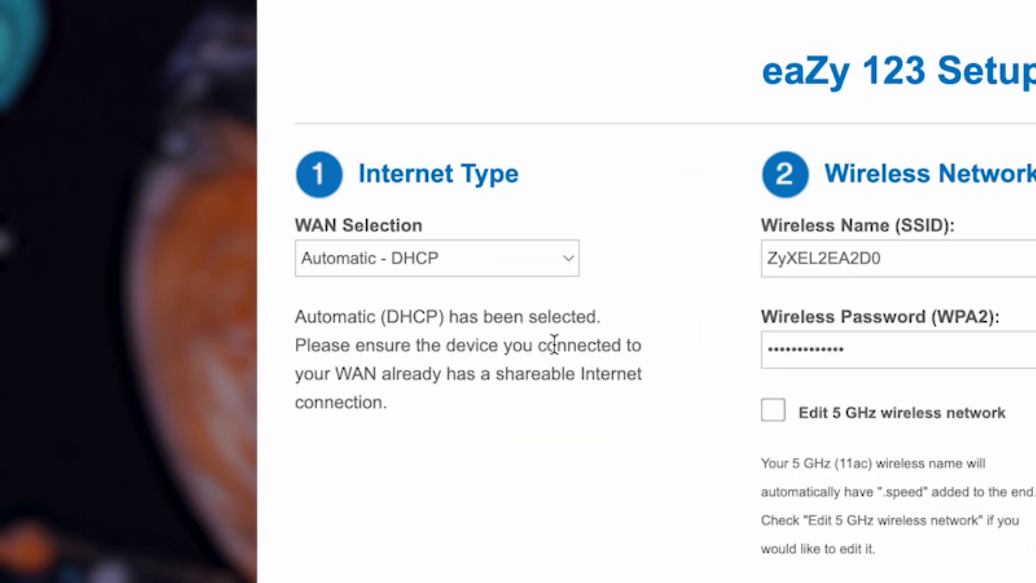
pyautogui.click(564, 258)
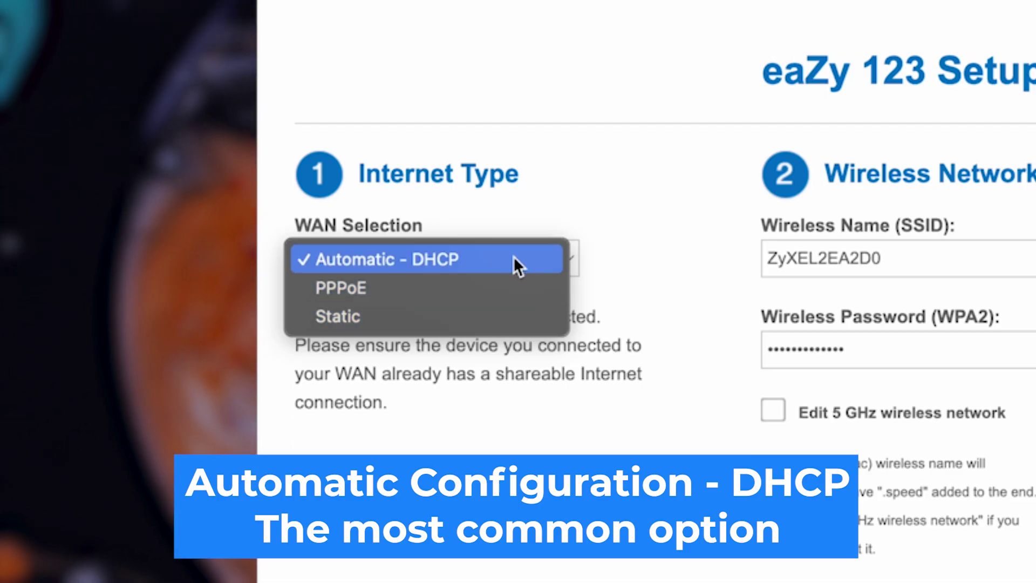
pyautogui.click(440, 259)
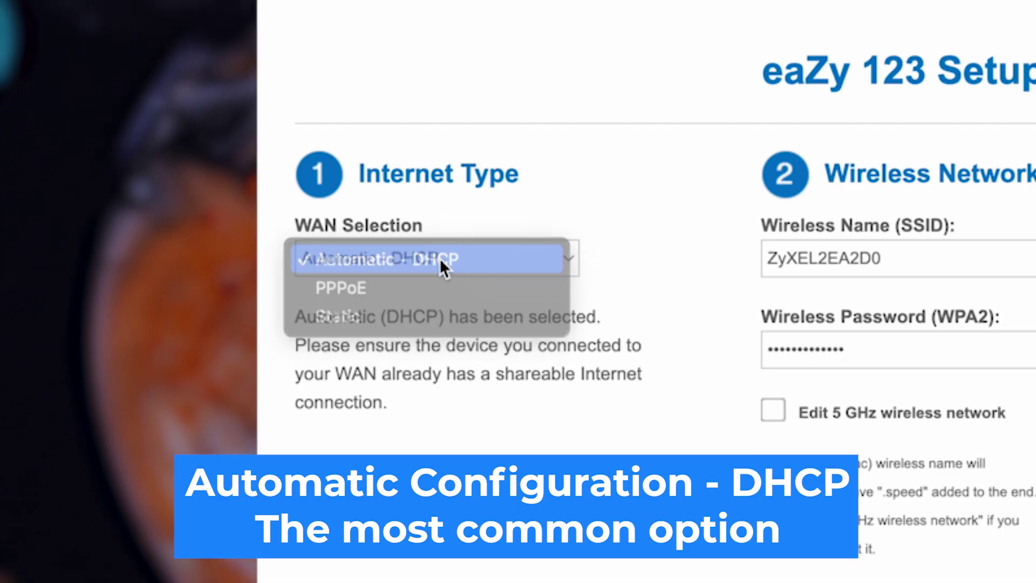
pyautogui.click(669, 289)
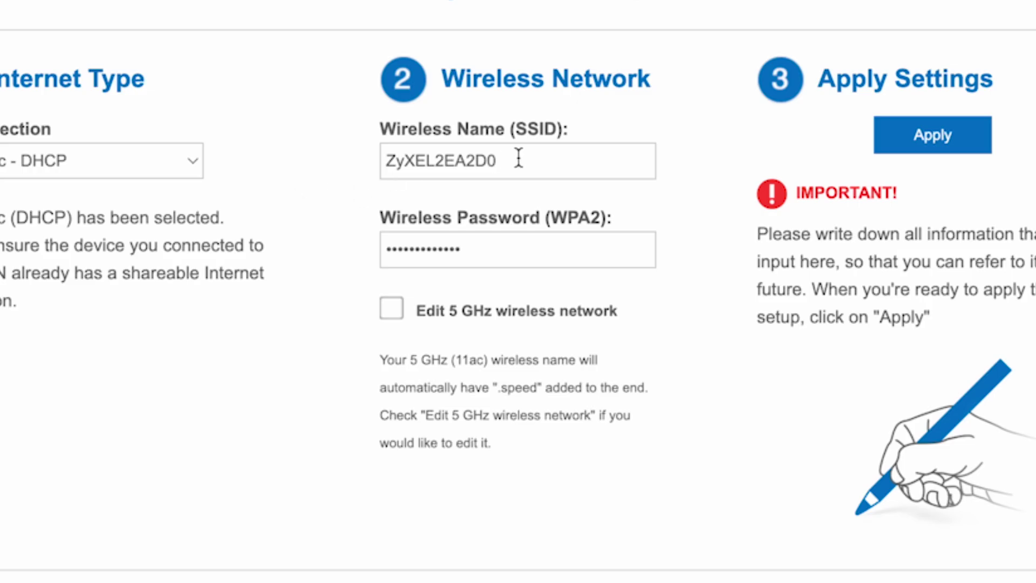
# Shorten the 2.4 GHz network name to ZyXEL by deleting the 2EA2D0 suffix.
pyautogui.moveTo(537, 156); pyautogui.dragTo(436, 153)
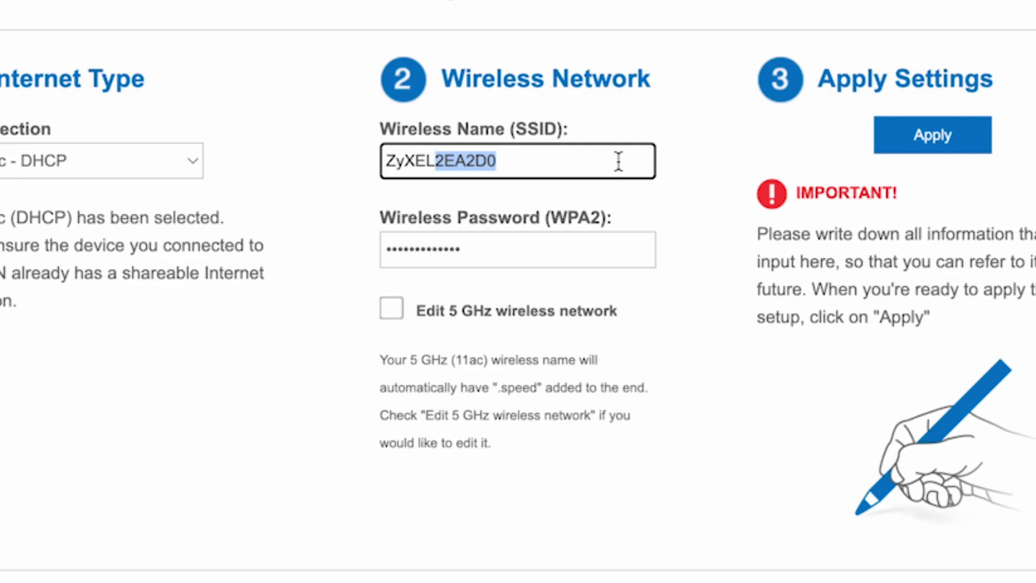
pyautogui.press('BackSpace')
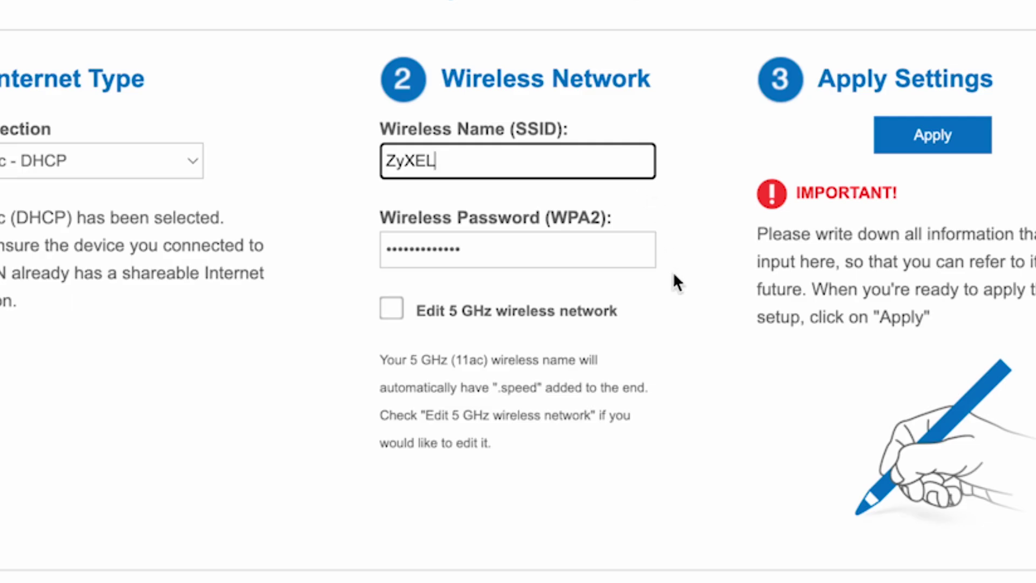
pyautogui.click(689, 420)
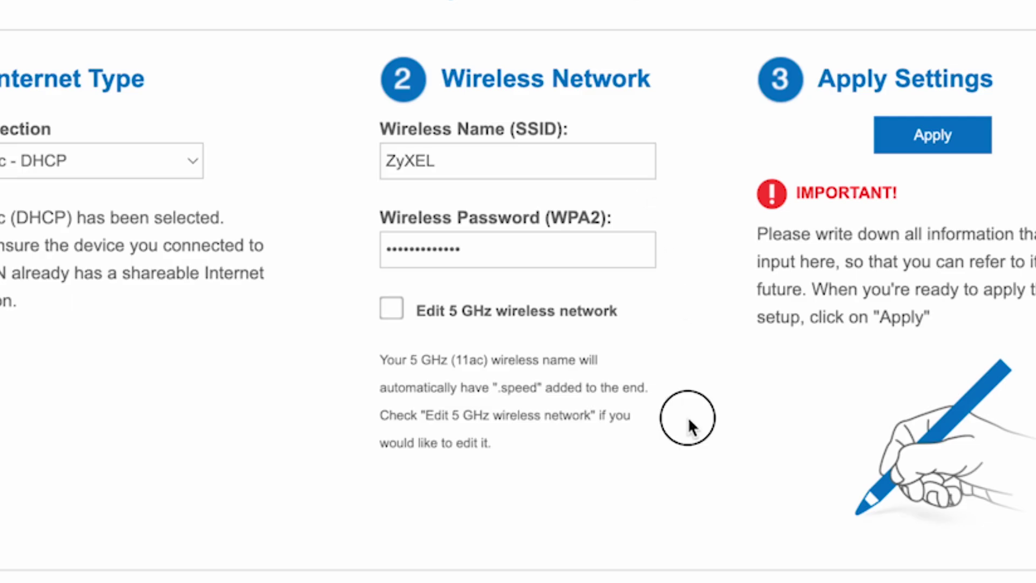
# Replace the default 2.4 GHz WPA2 wireless password with a new one.
pyautogui.click(535, 243)
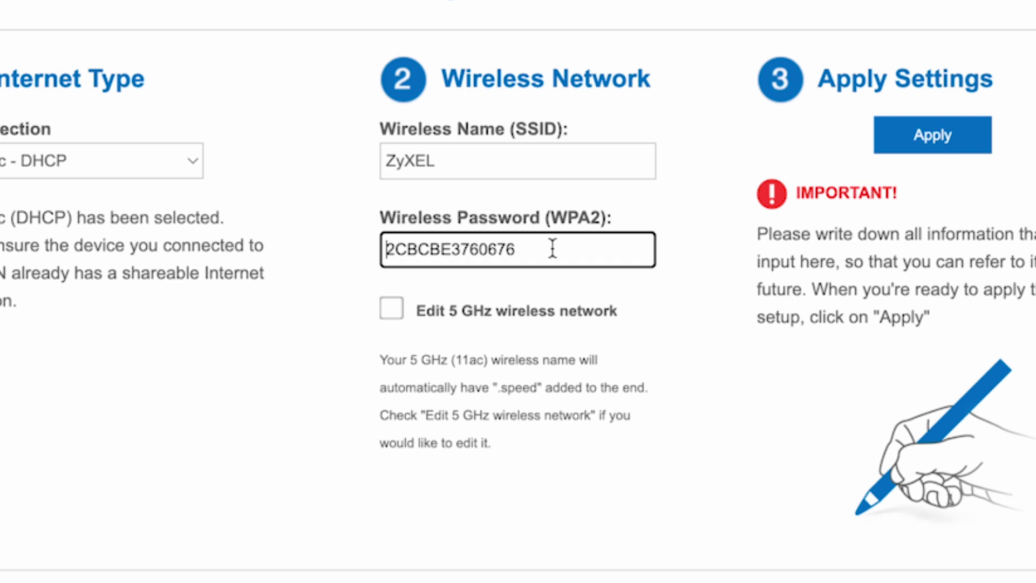
pyautogui.moveTo(552, 249); pyautogui.dragTo(374, 248)
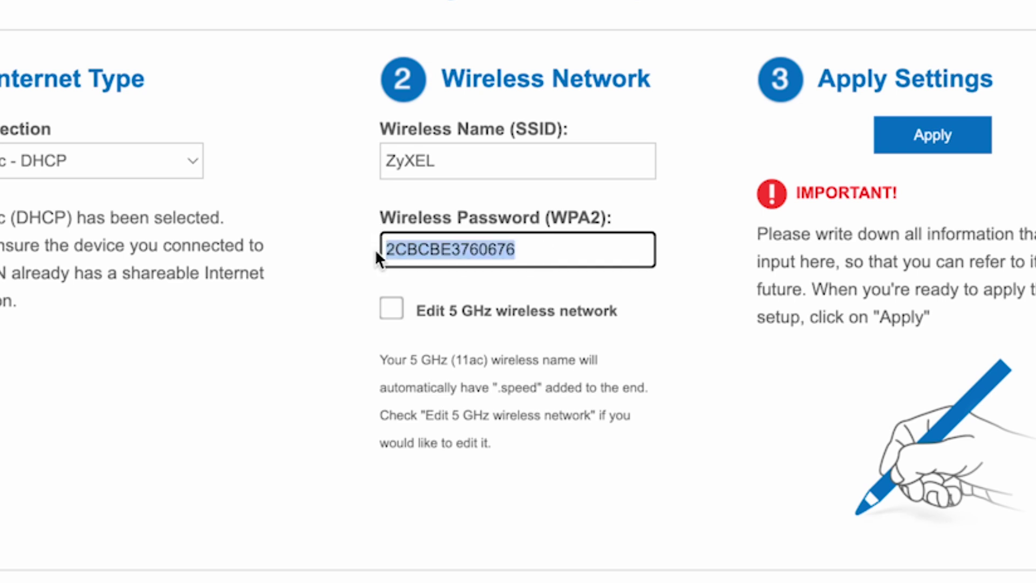
pyautogui.write('123456789')
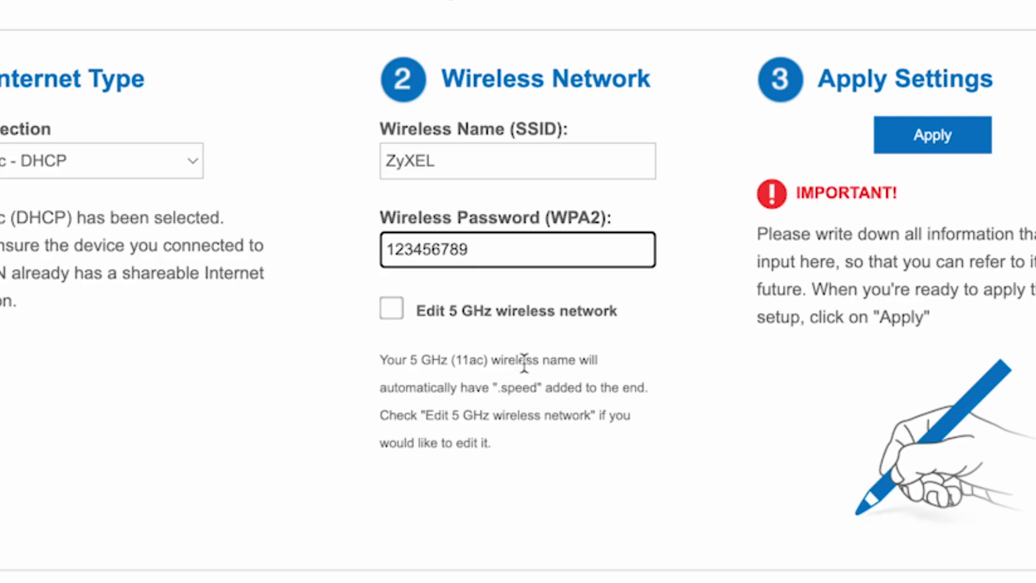
pyautogui.click(631, 387)
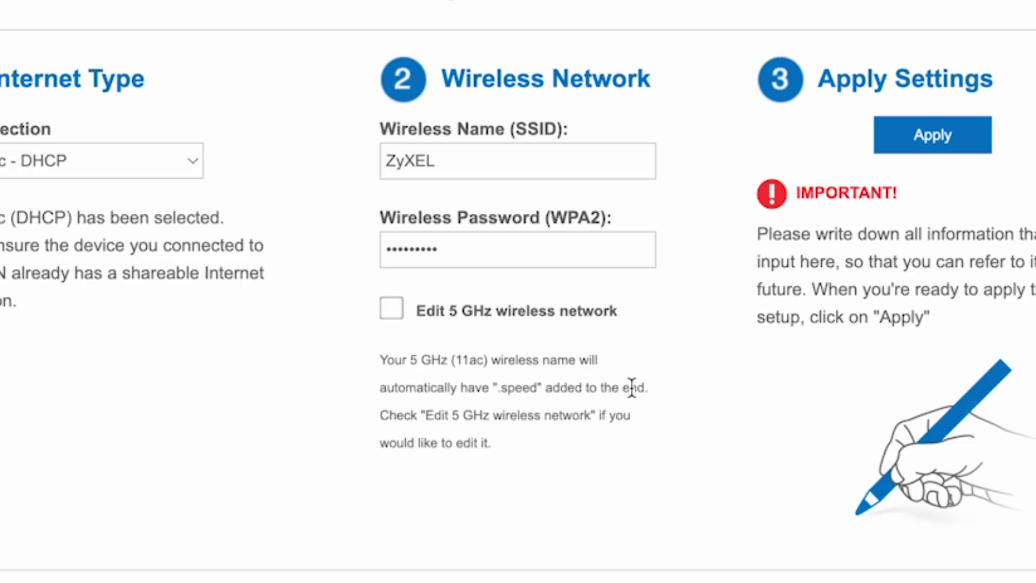
# Enable separate 5 GHz settings, rename that network to ZyXEL 5G, and edit its password.
pyautogui.click(394, 310)
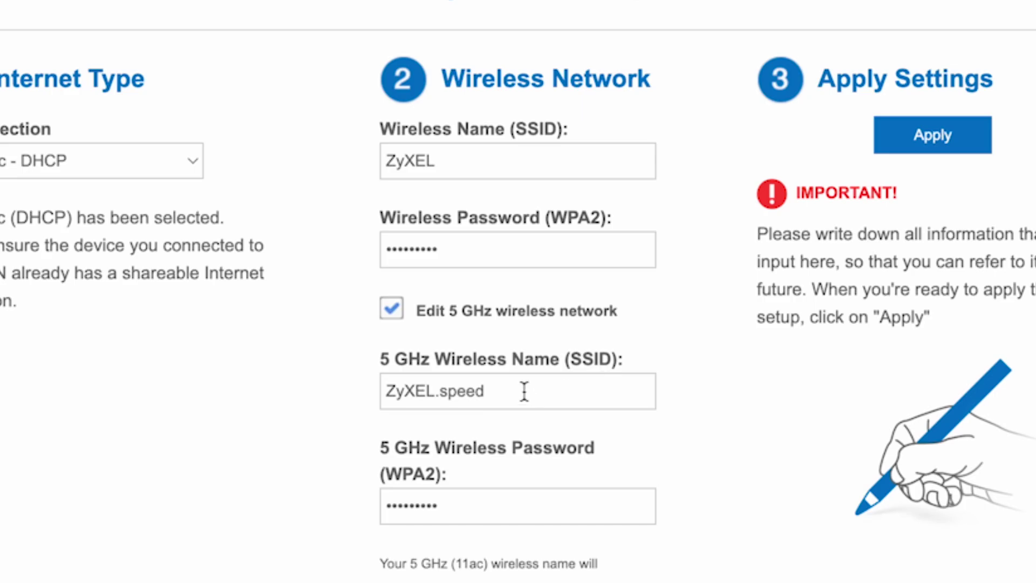
pyautogui.moveTo(524, 391); pyautogui.dragTo(439, 391)
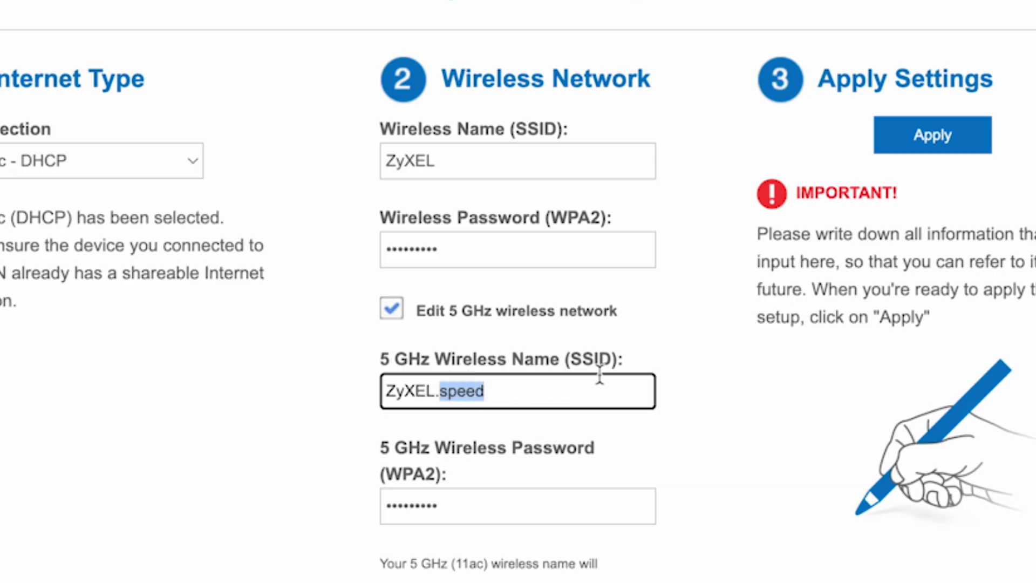
pyautogui.press('BackSpace')
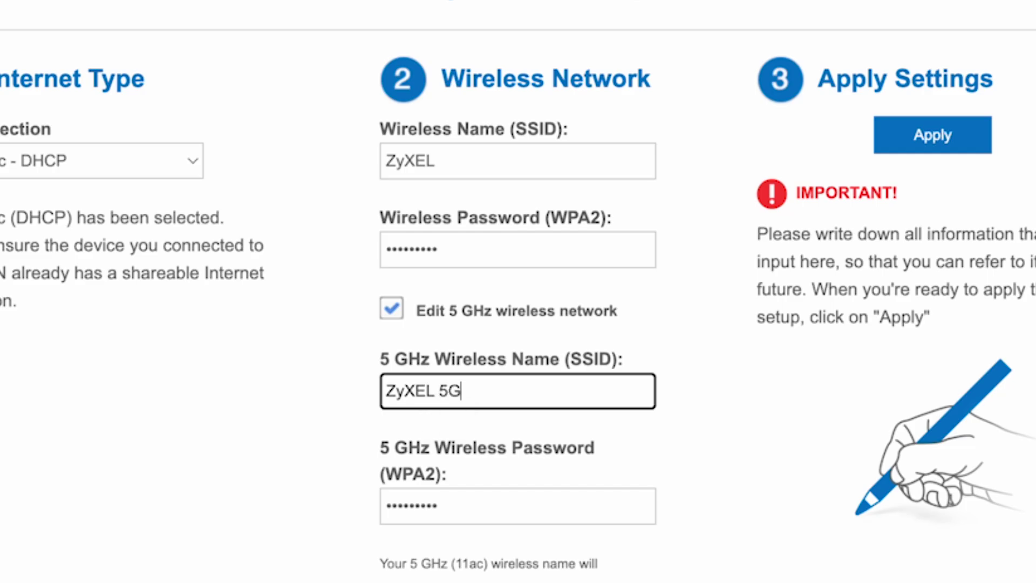
pyautogui.click(578, 517)
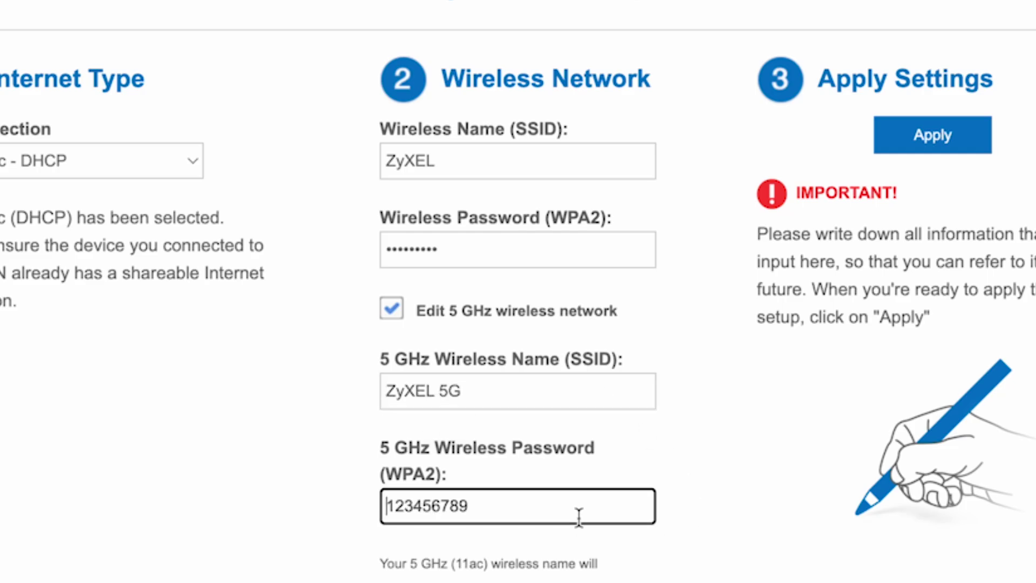
pyautogui.click(537, 498)
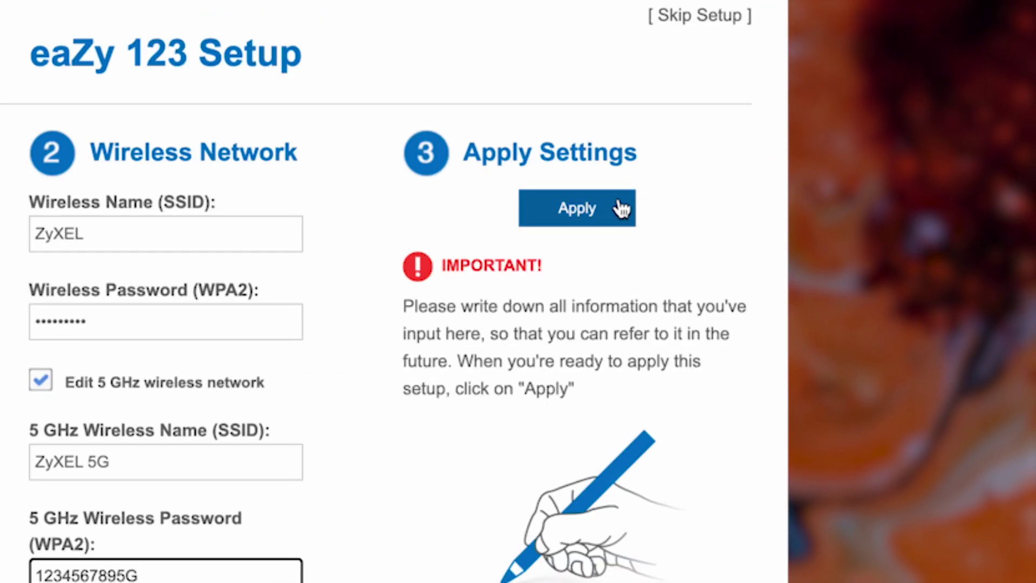
# Apply the new wireless settings to the router.
pyautogui.click(621, 208)
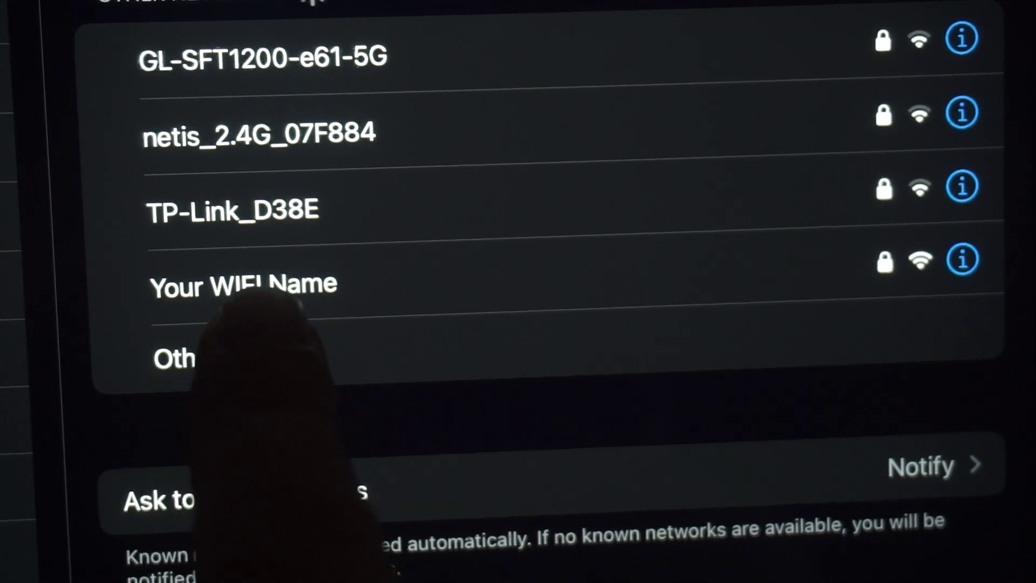
# Choose the Your WIFI Name network in the iPad's Wi-Fi list to join it.
pyautogui.click(303, 287)
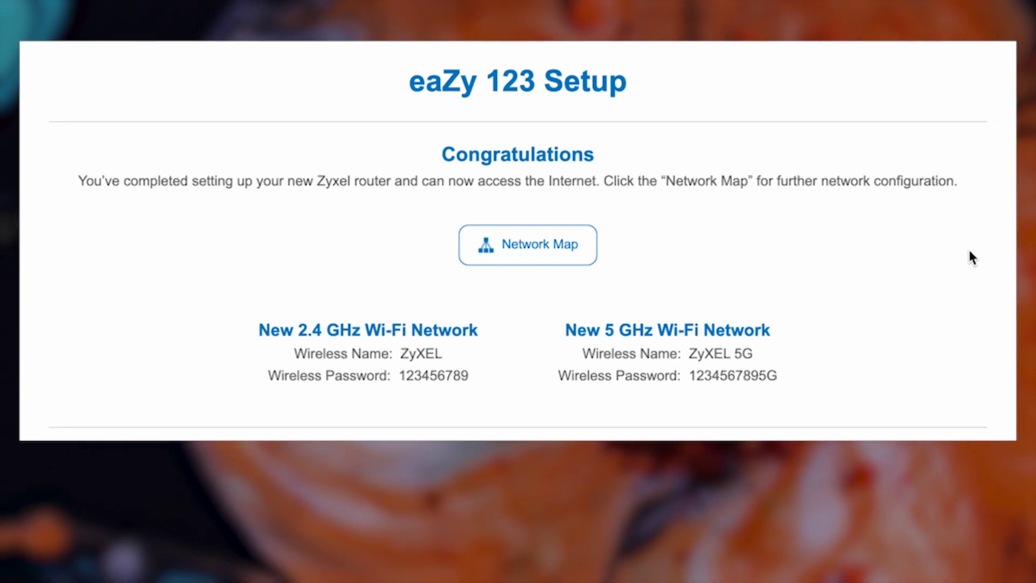
# Open the Network Map dashboard from the Congratulations page.
pyautogui.click(540, 245)
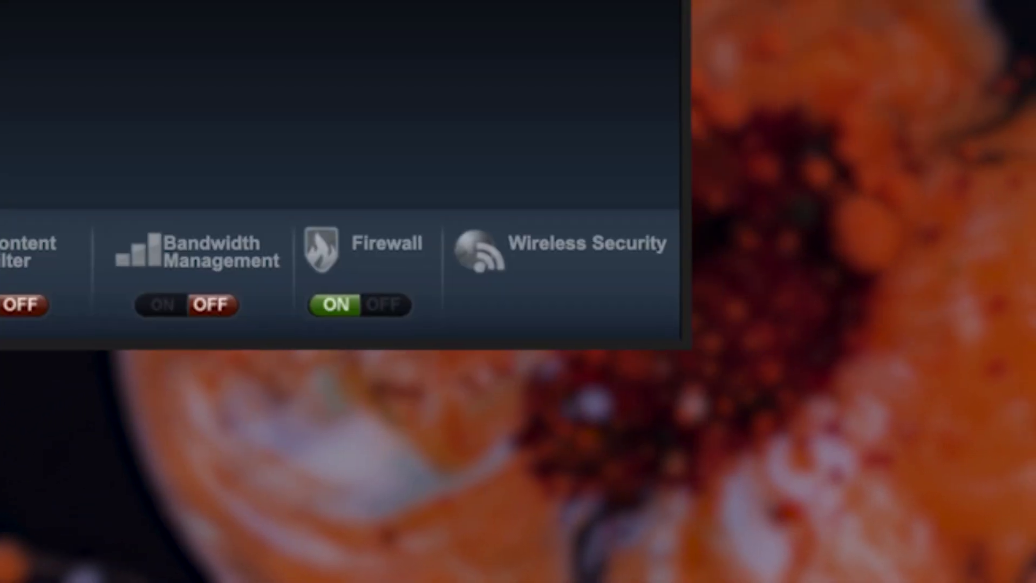
# Re-apply and review the ZyXEL WPA2-PSK security for the 5 GHz and 2.4 GHz radios, then close the window.
pyautogui.click(525, 234)
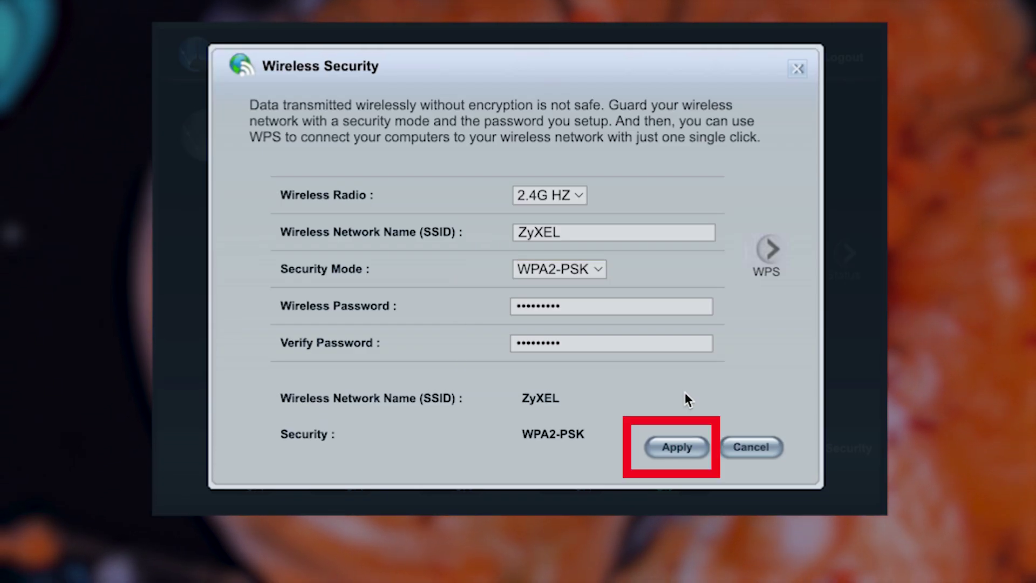
pyautogui.click(679, 448)
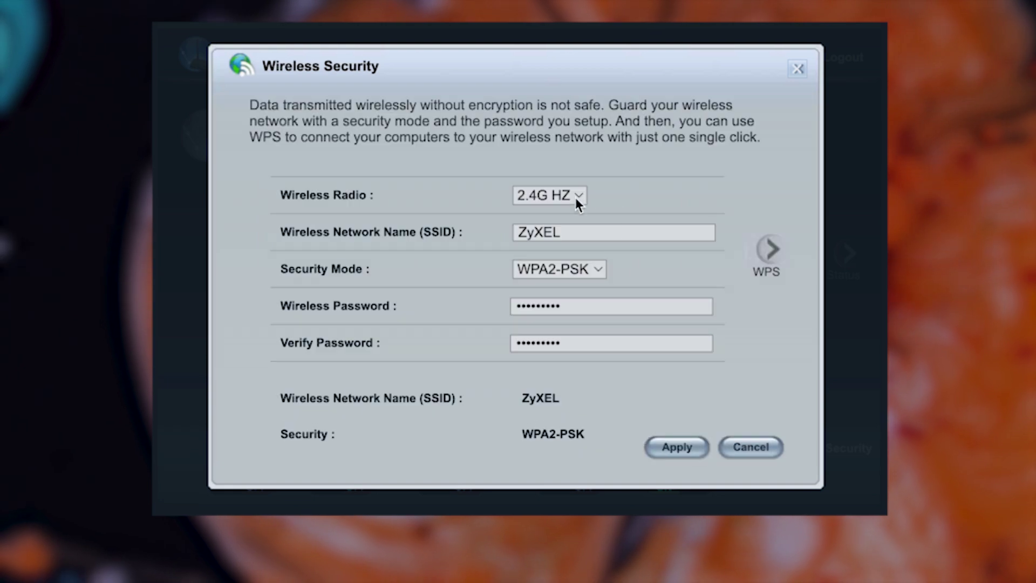
pyautogui.click(577, 197)
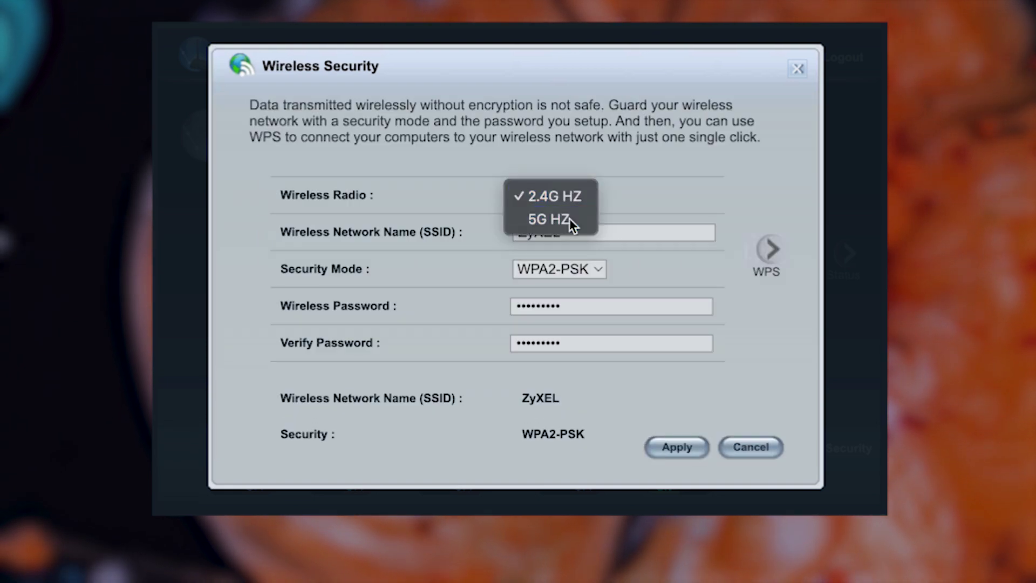
pyautogui.click(570, 219)
pyautogui.click(583, 197)
pyautogui.click(582, 175)
pyautogui.click(576, 232)
pyautogui.click(577, 306)
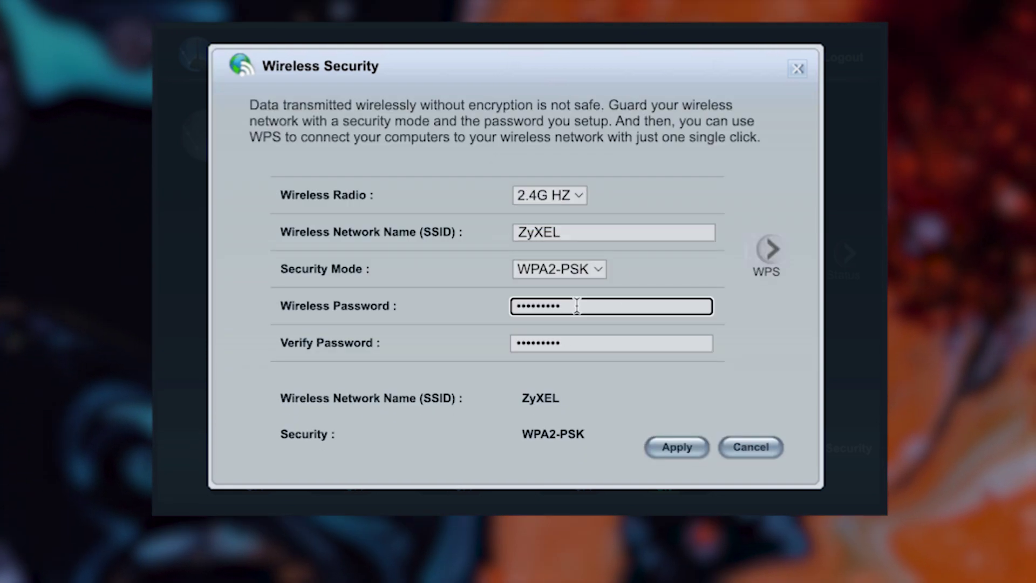
pyautogui.click(578, 343)
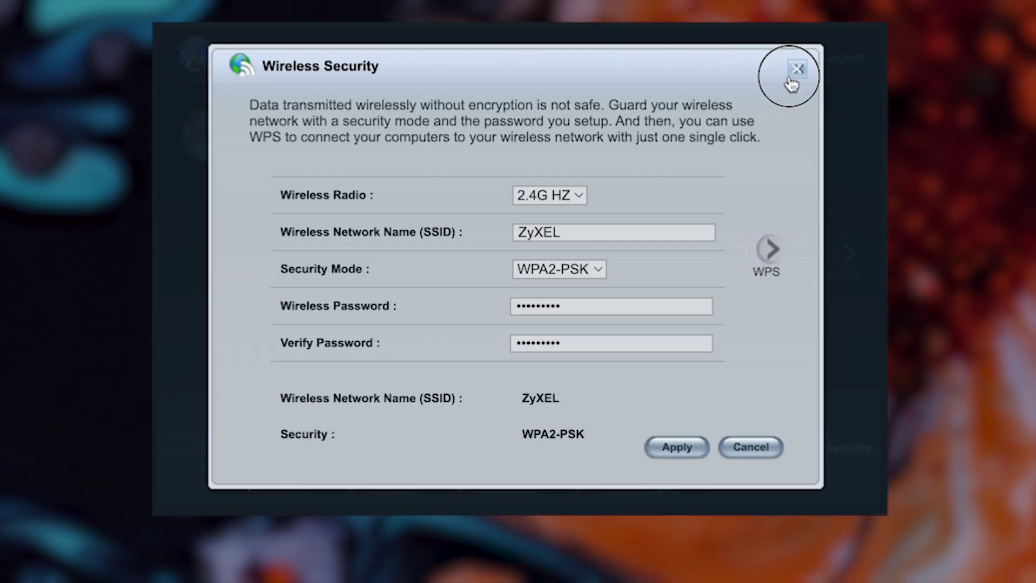
pyautogui.click(796, 72)
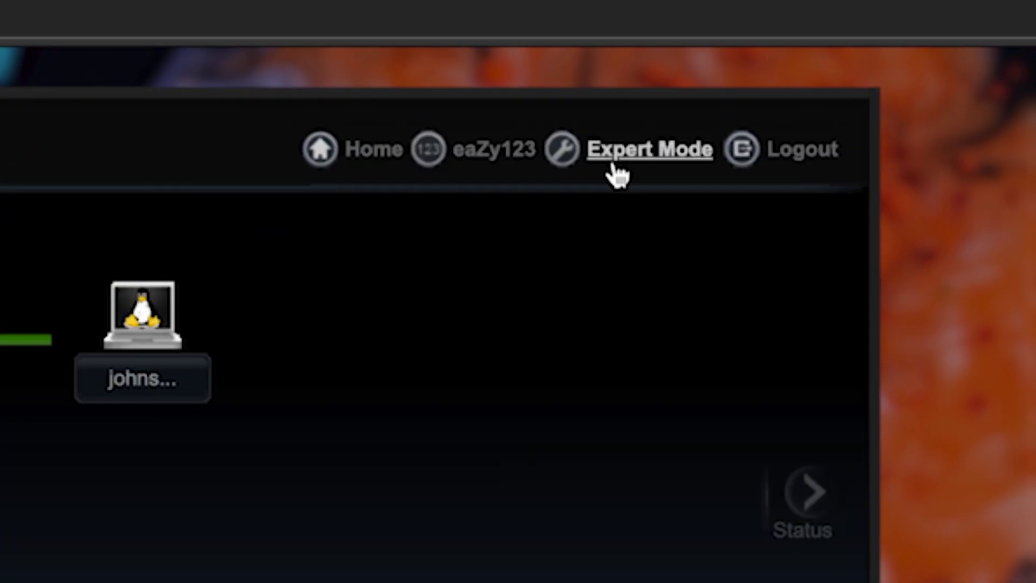
# In Expert Mode, restart the router from Maintenance > Restart and confirm with OK.
pyautogui.click(616, 168)
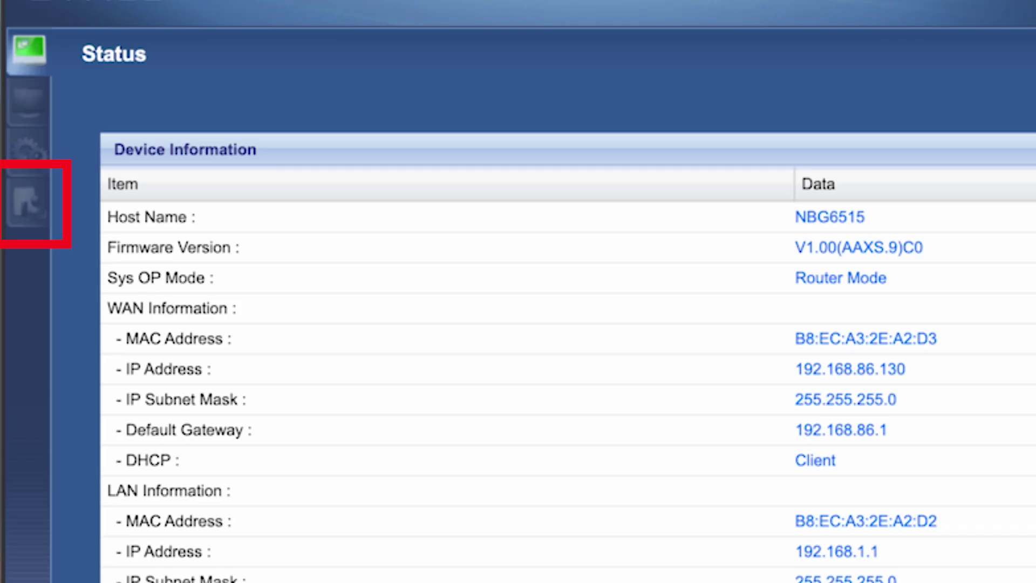
pyautogui.click(20, 199)
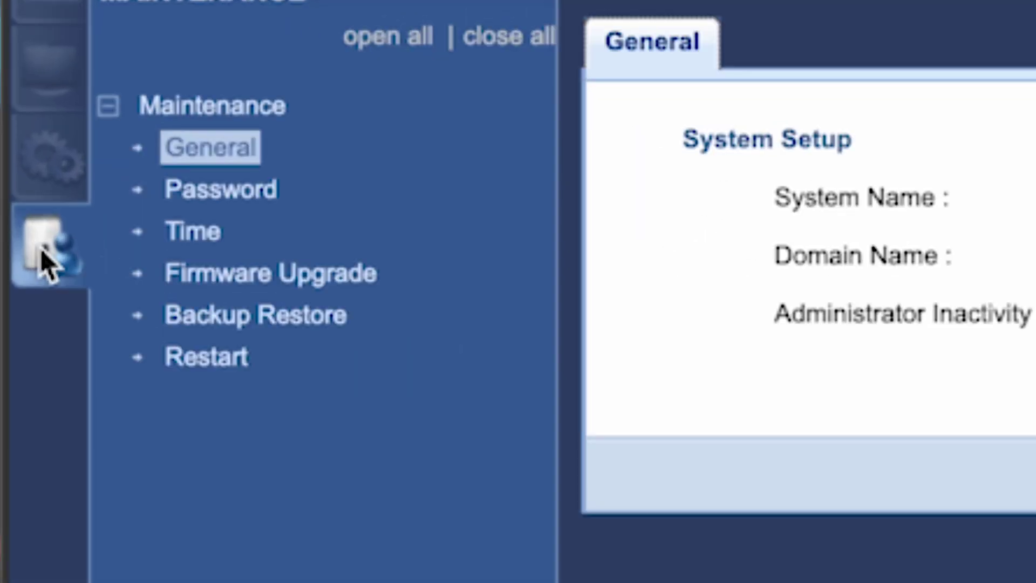
pyautogui.click(202, 361)
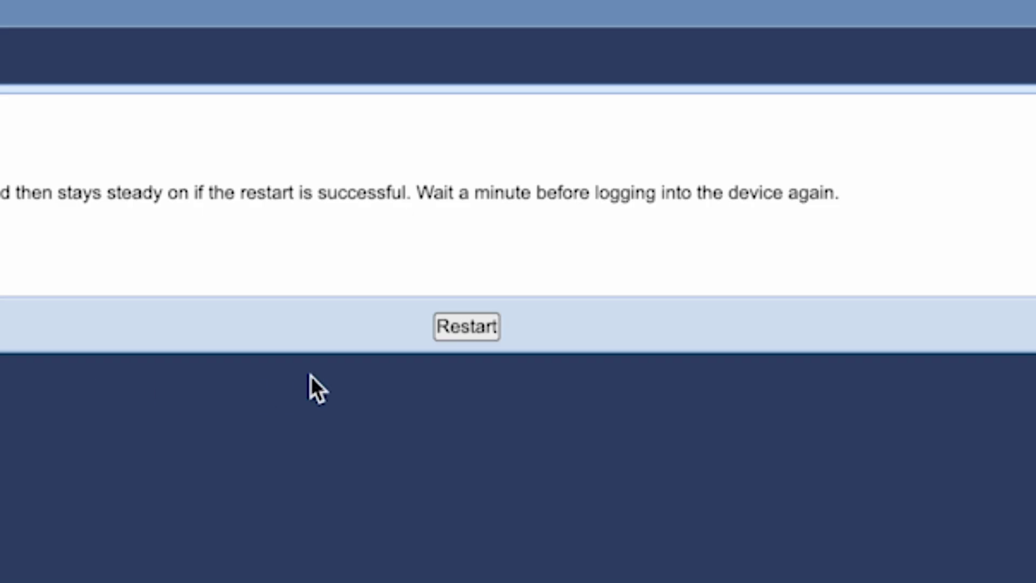
pyautogui.click(474, 326)
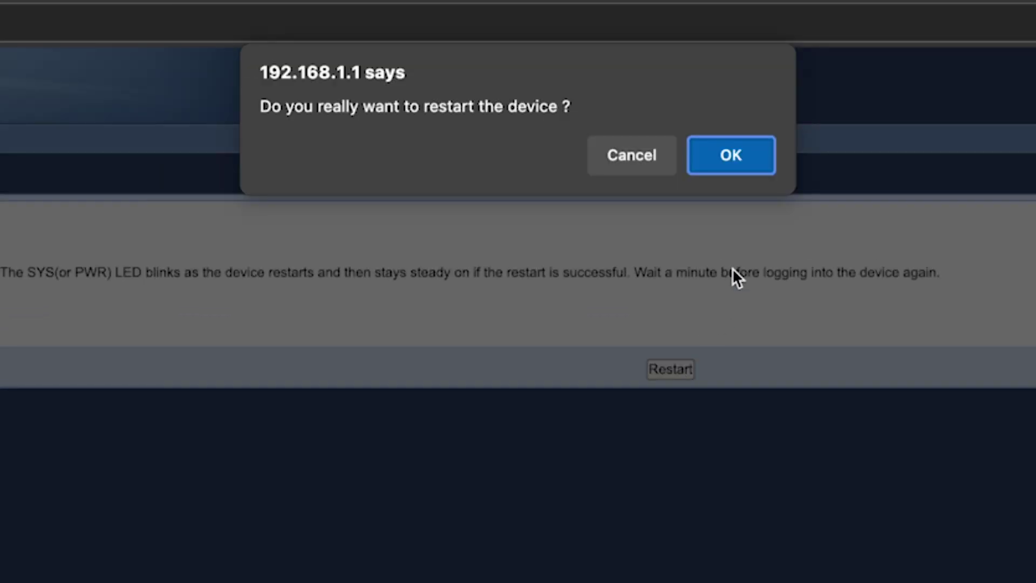
pyautogui.click(738, 166)
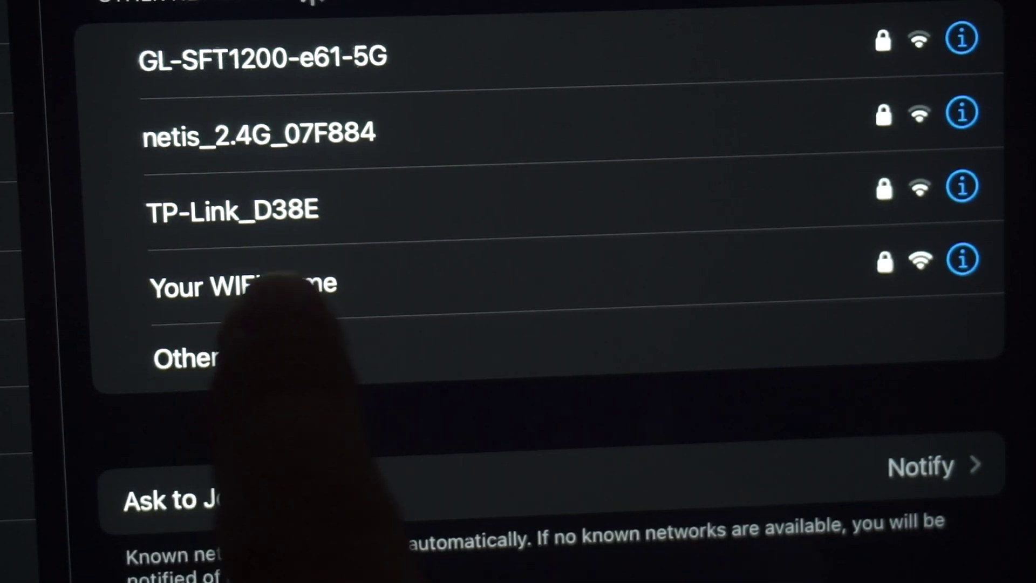
# Search 'dfdfdfdf' in Edge, then enter the admin password on the Zyxel login page.
pyautogui.click(335, 281)
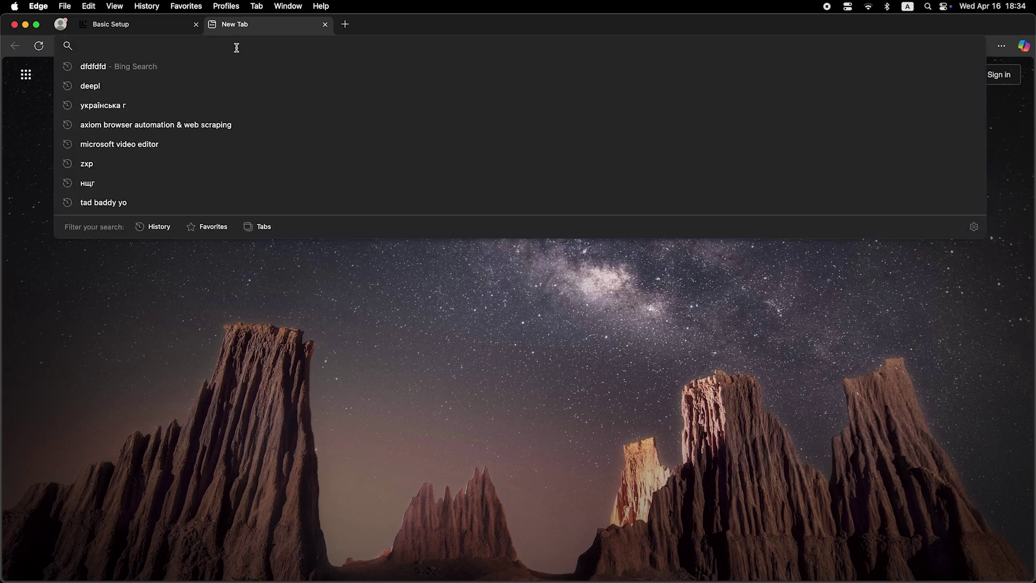
pyautogui.write('dfdfdfdf')
pyautogui.press('Return')
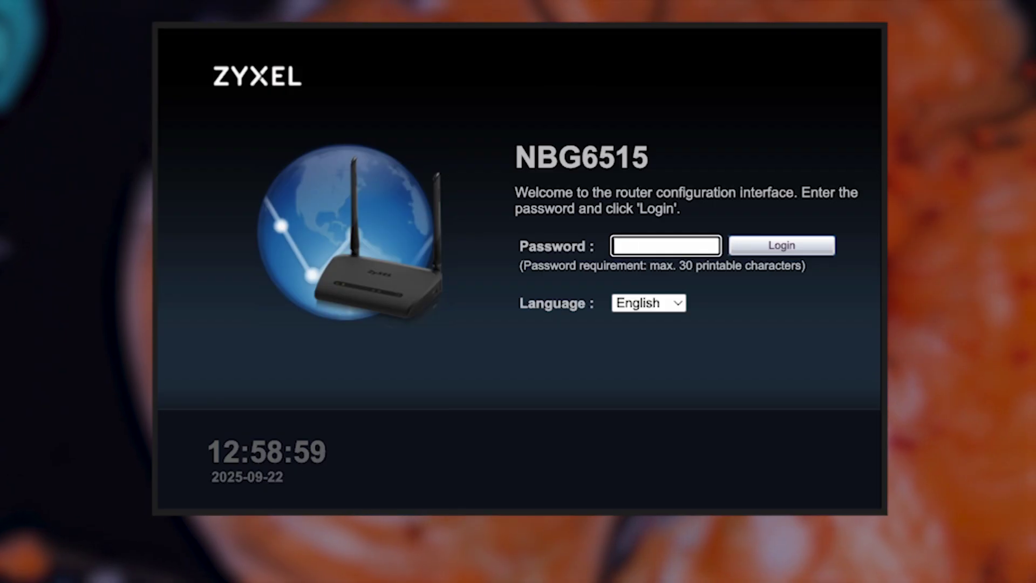
pyautogui.write('123')
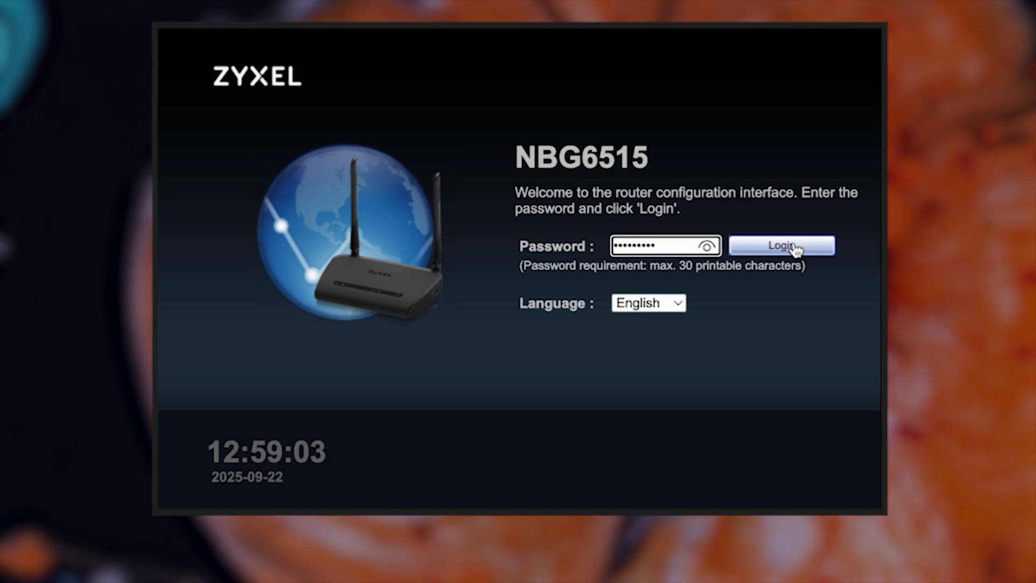
# Log in and apply the WAN Internet Connection settings that clone the computer's MAC address.
pyautogui.click(793, 248)
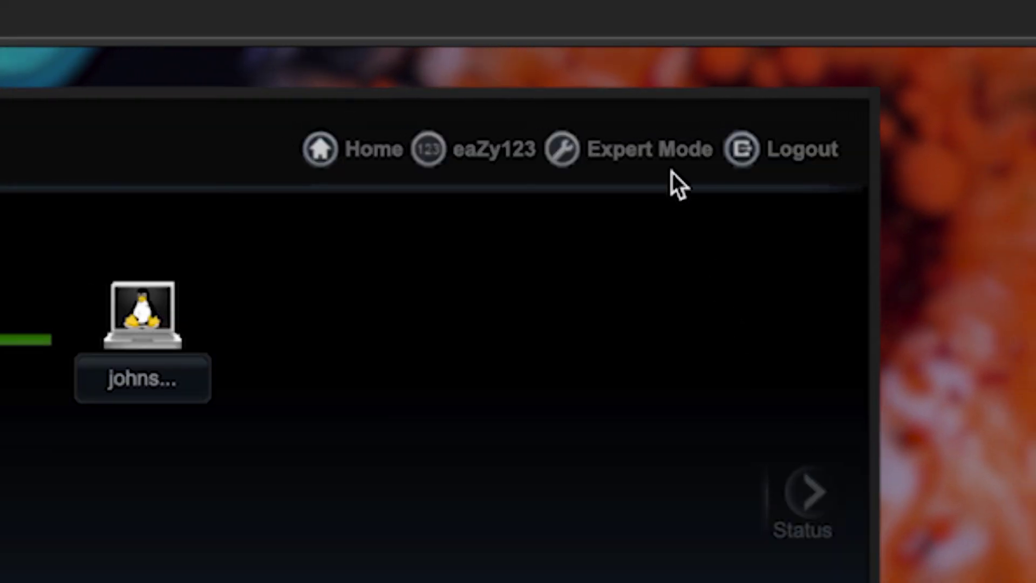
pyautogui.click(661, 154)
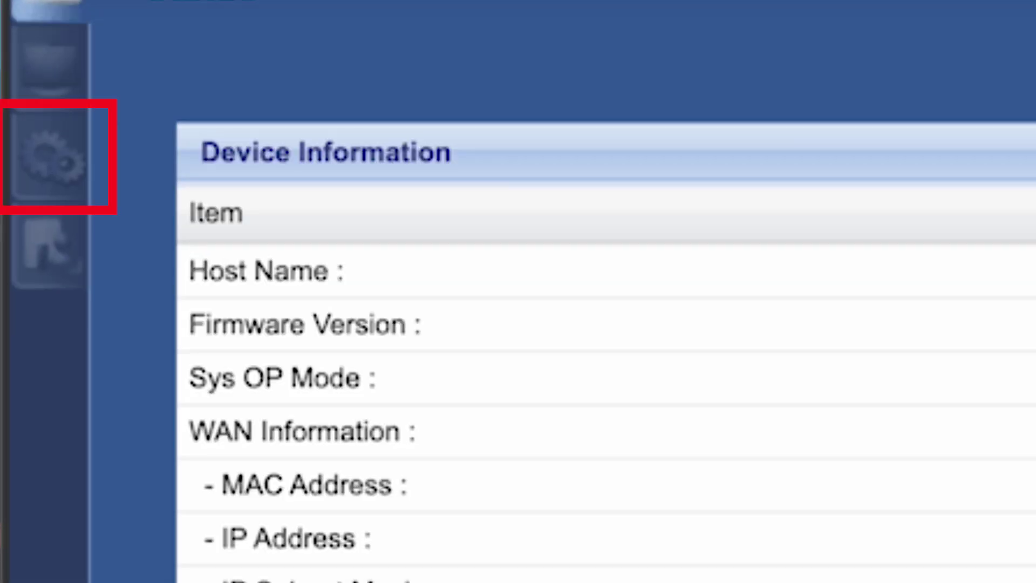
pyautogui.click(76, 154)
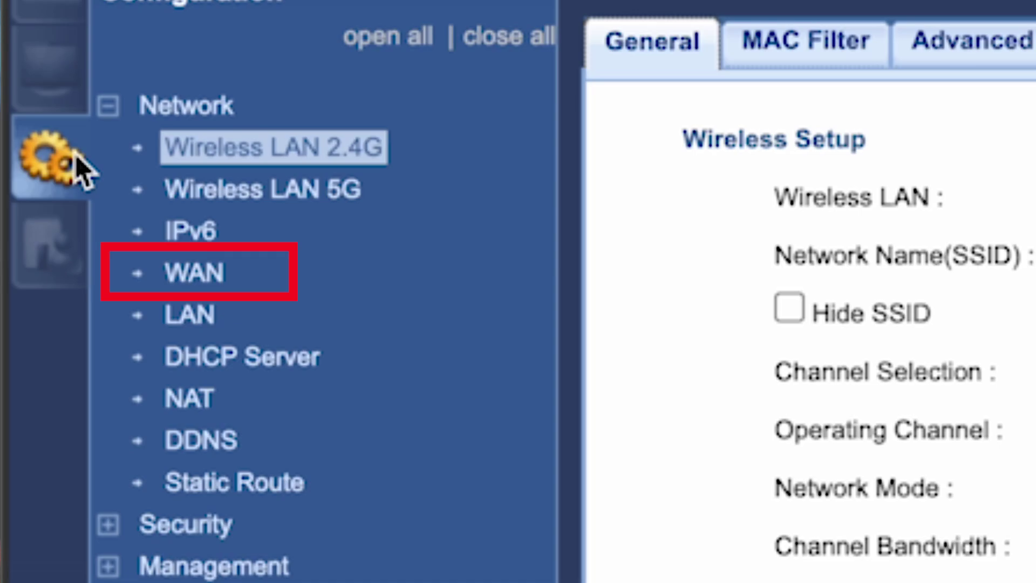
pyautogui.click(201, 274)
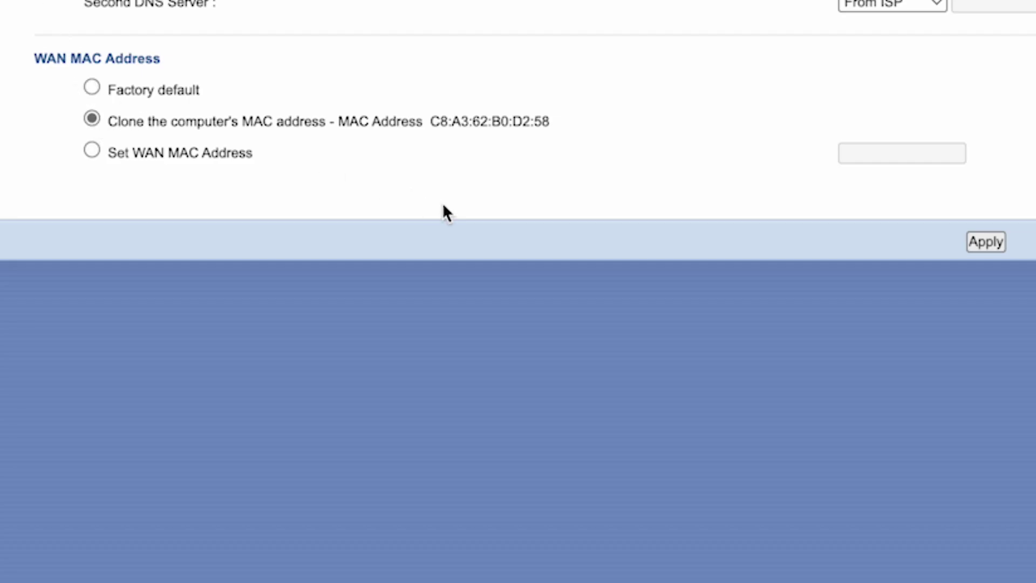
pyautogui.click(997, 246)
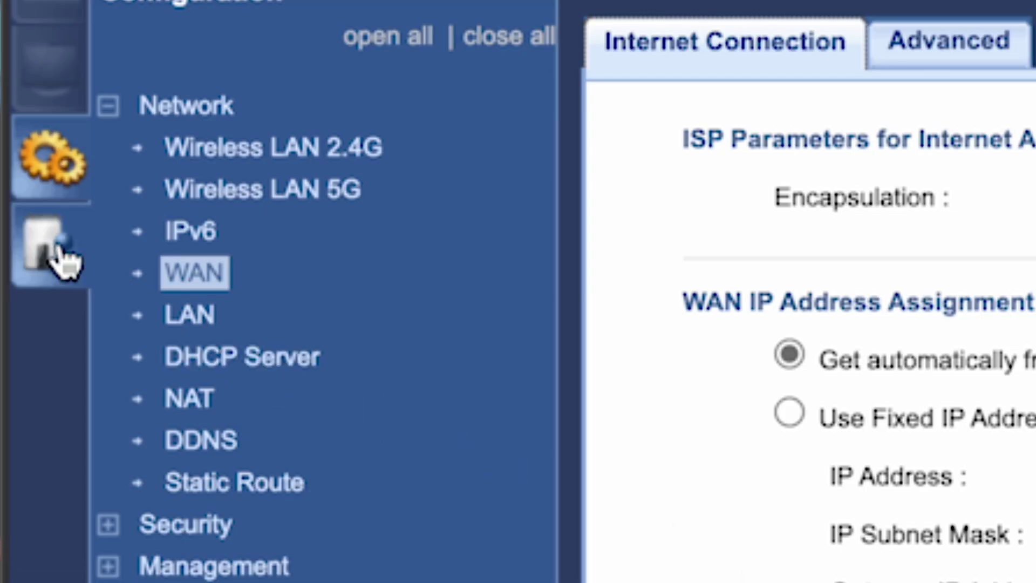
# Check online for the latest firmware under Maintenance > Firmware Upgrade.
pyautogui.click(64, 255)
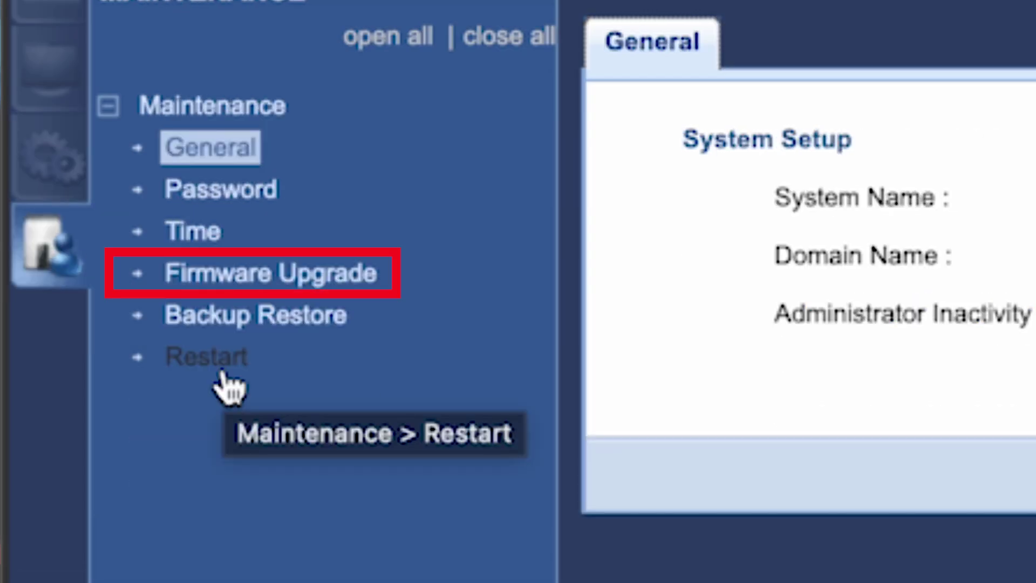
pyautogui.click(245, 283)
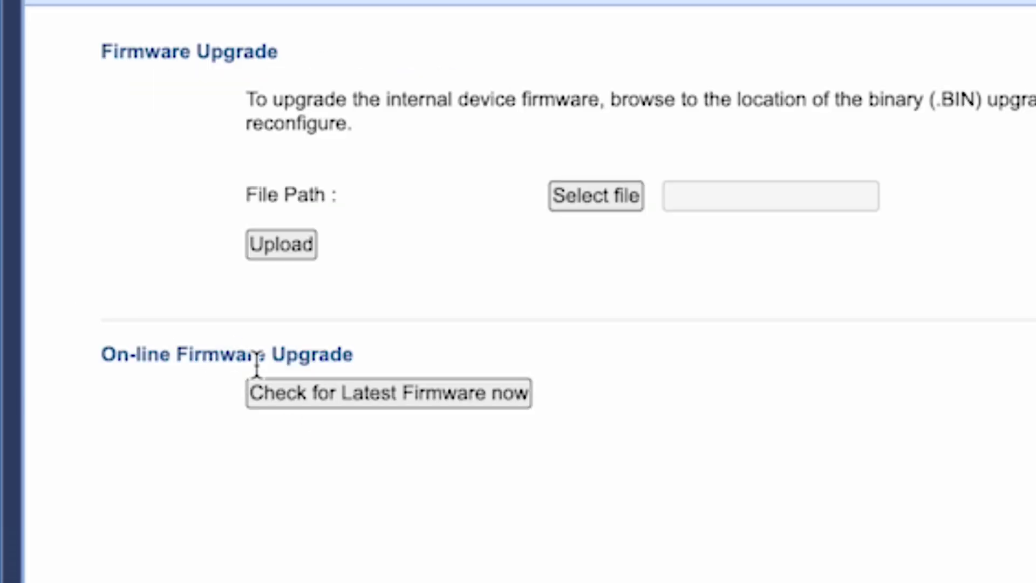
pyautogui.click(318, 405)
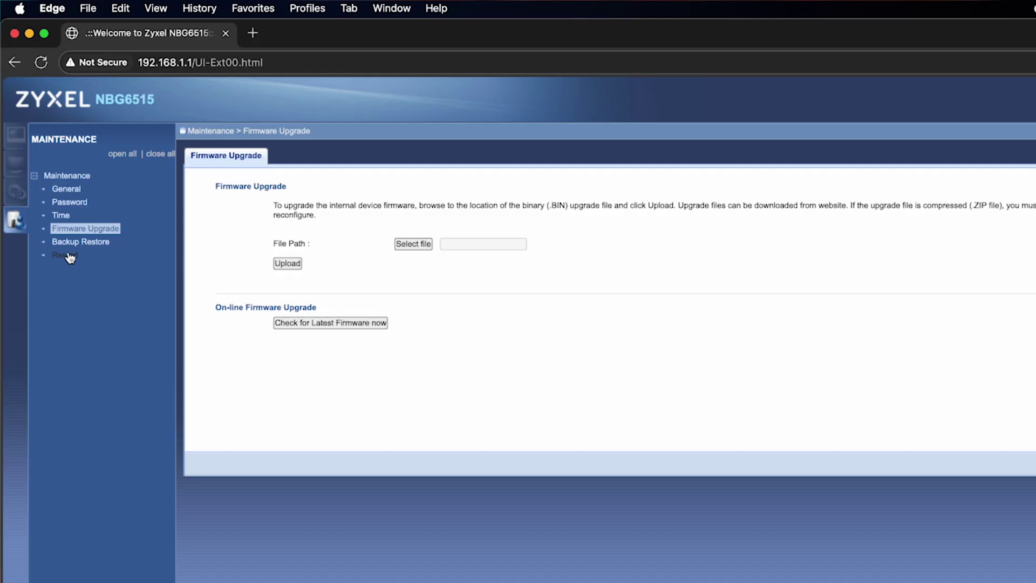
# Restart the router, then run a test search for 'dfdfdfdf' to confirm Bing results load.
pyautogui.click(64, 255)
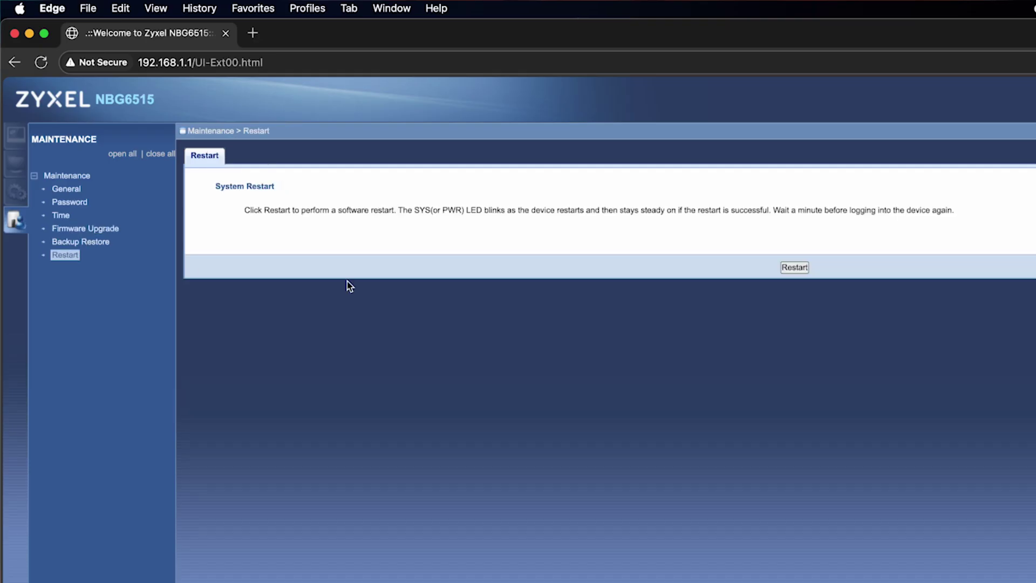
pyautogui.click(801, 270)
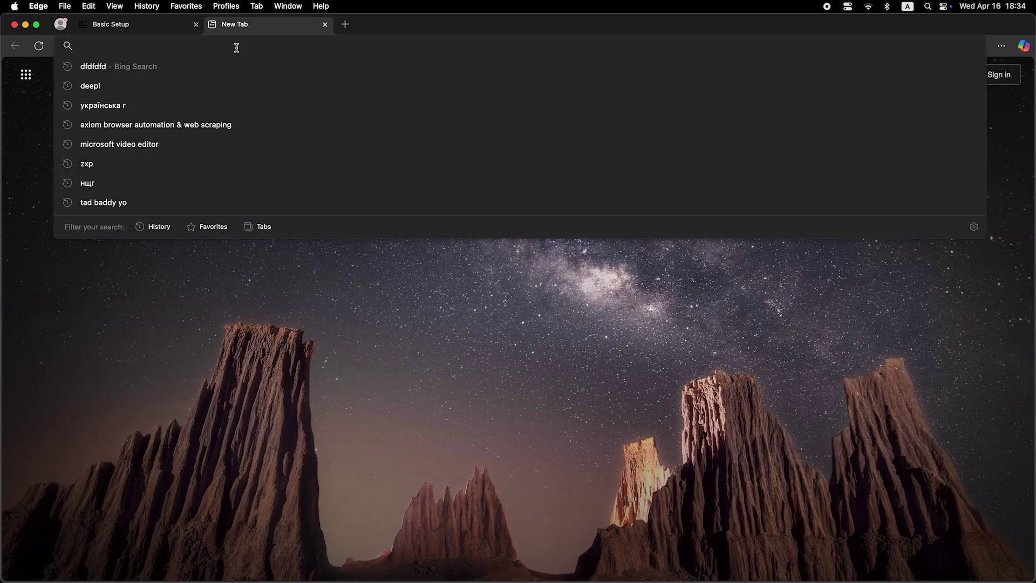
pyautogui.write('dfdfdfdf')
pyautogui.press('Return')
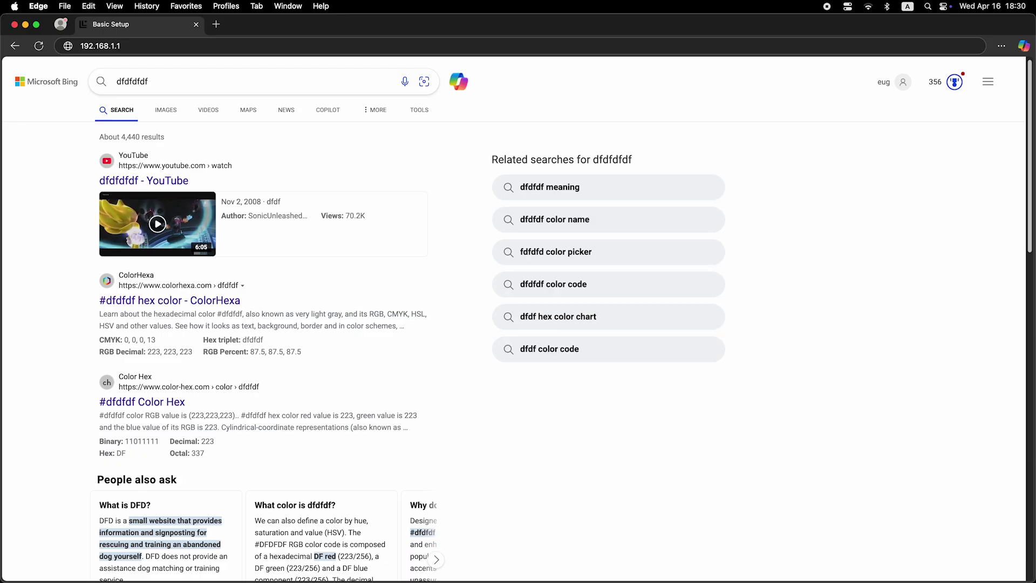